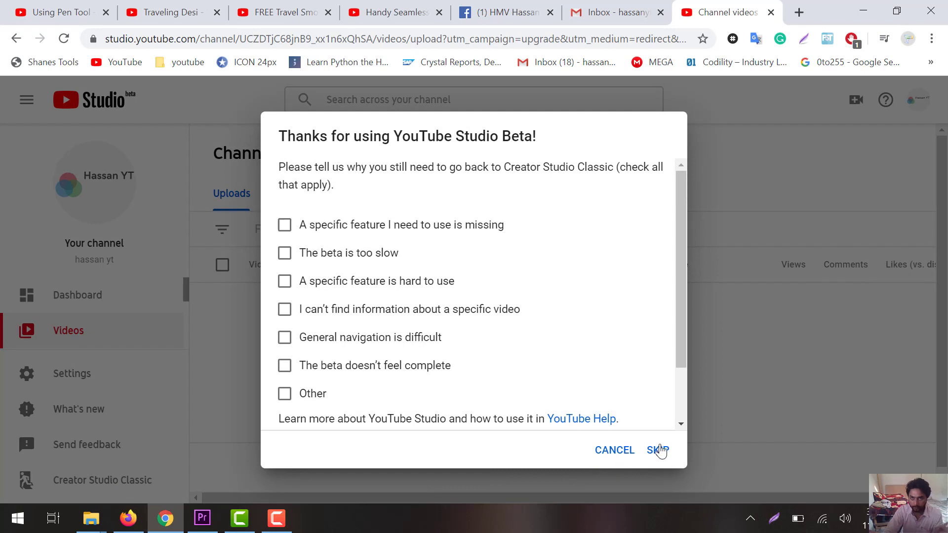
Step: Switch to Creator Studio Classic, skipping the feedback survey, and open the channel's Status and Features page
click(658, 450)
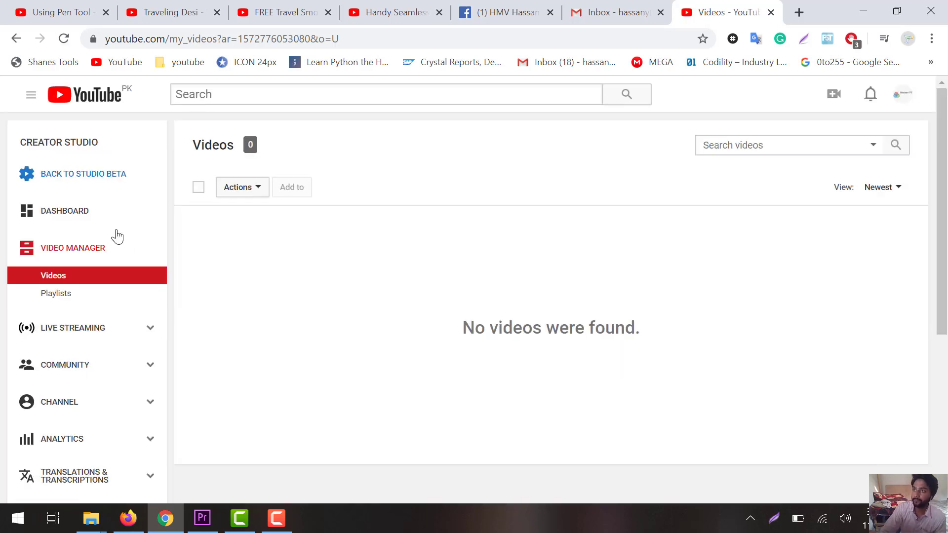
click(75, 222)
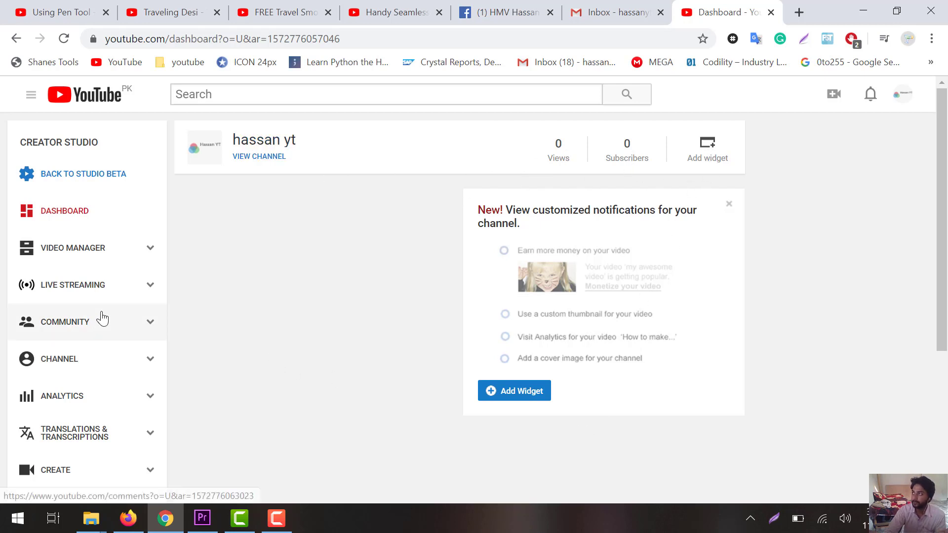
click(113, 361)
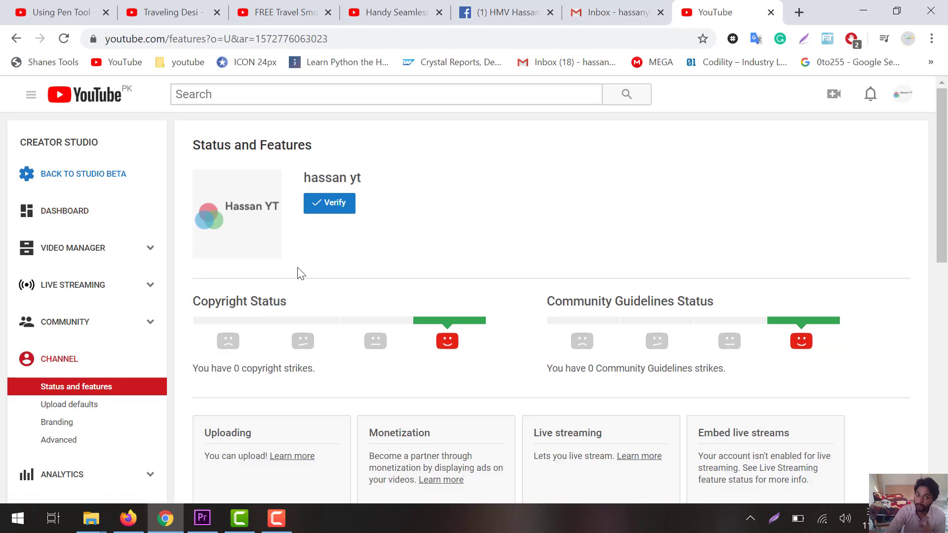
Step: Preview the account verification form with the code delivered by text message, and return to Status and Features
click(337, 214)
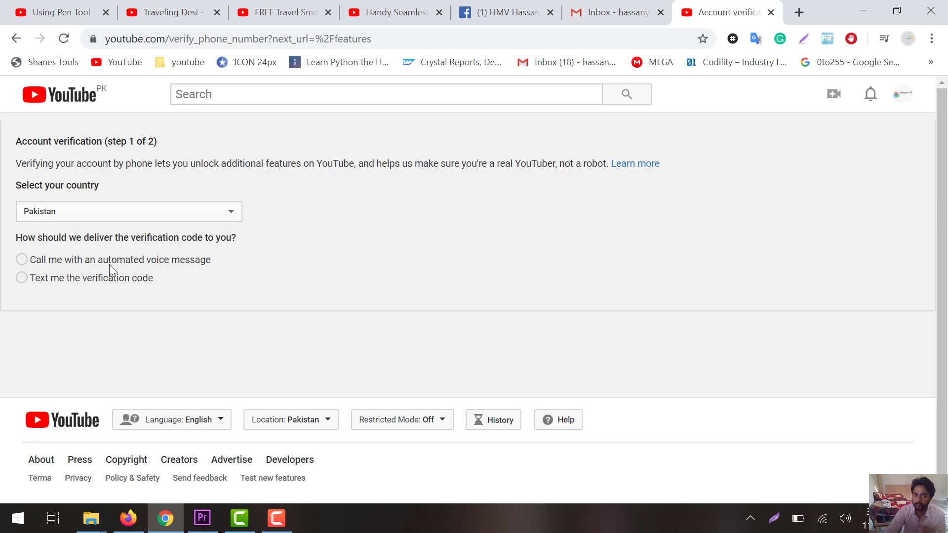
click(106, 281)
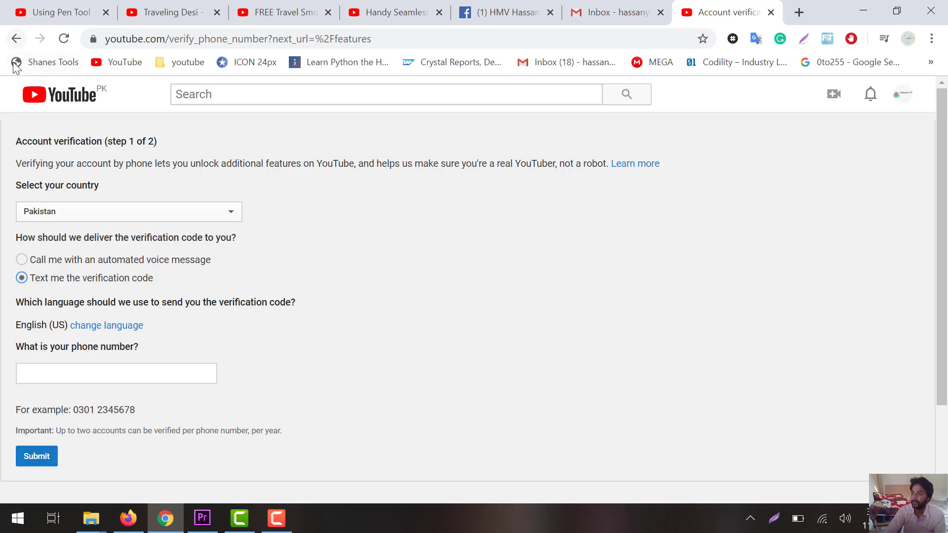
click(16, 39)
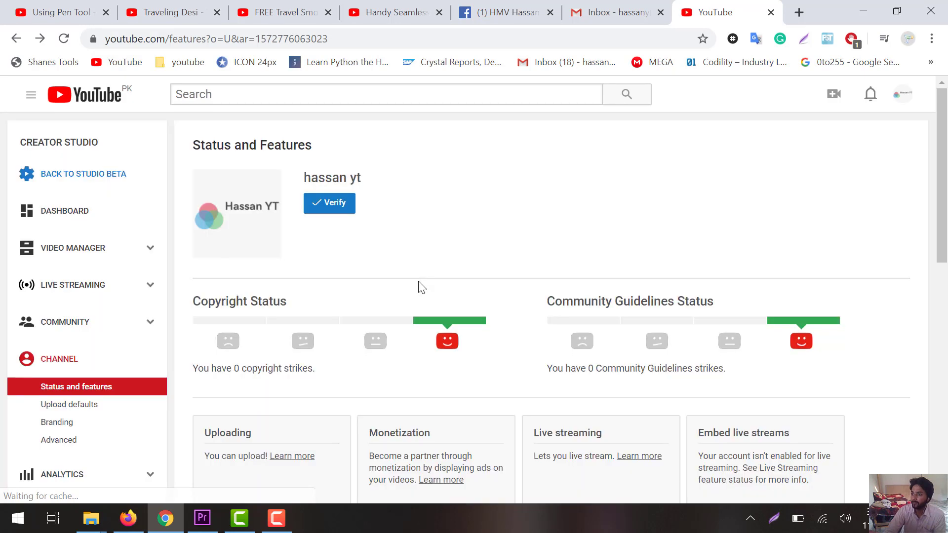
Step: Examine which channel features are enabled, eligible or ineligible on the Status and Features page
scroll(425, 297, down, 3)
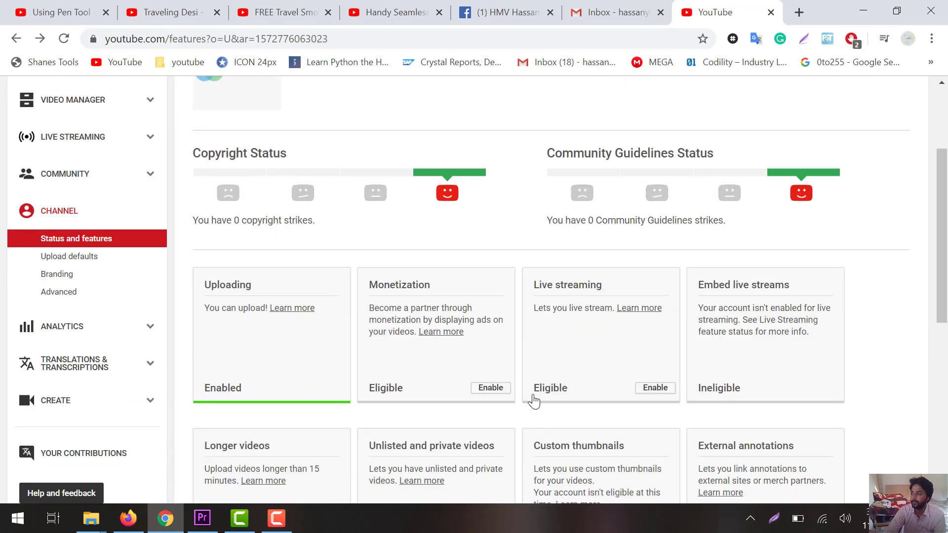
scroll(687, 397, down, 3)
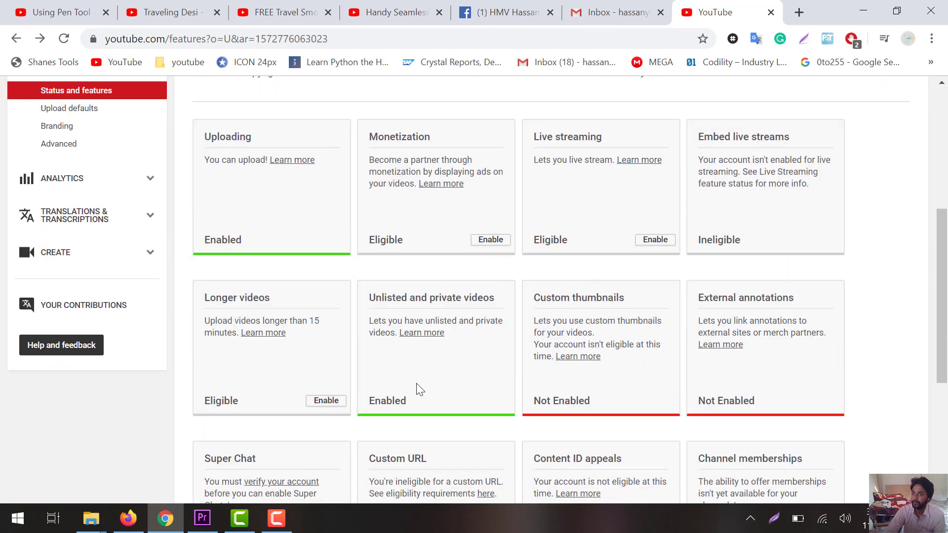
scroll(612, 417, down, 3)
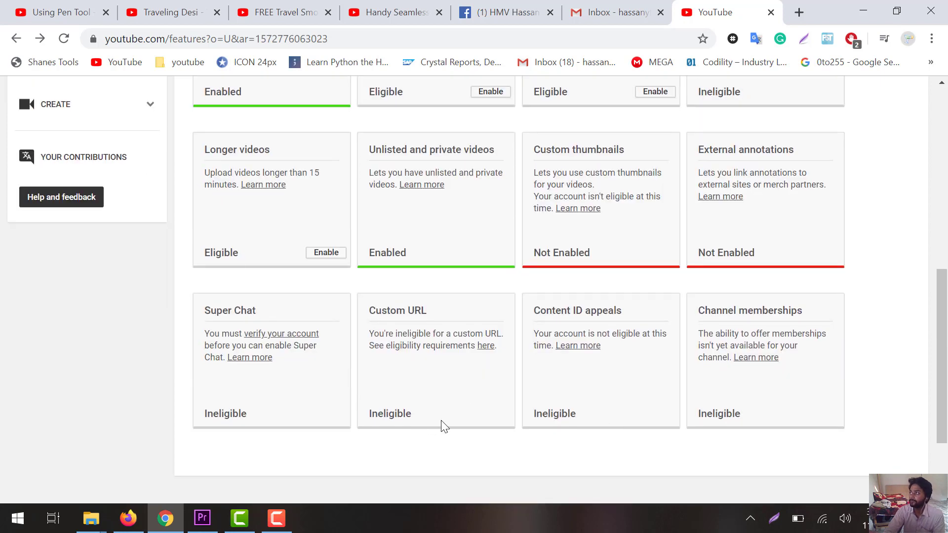
key(F5)
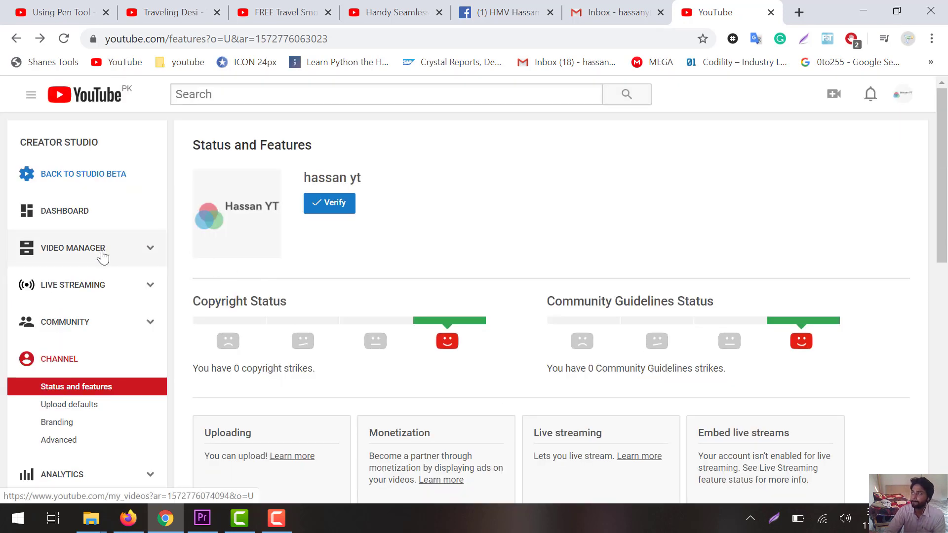
Step: View the Videos and Playlists sections of the Video Manager
click(103, 255)
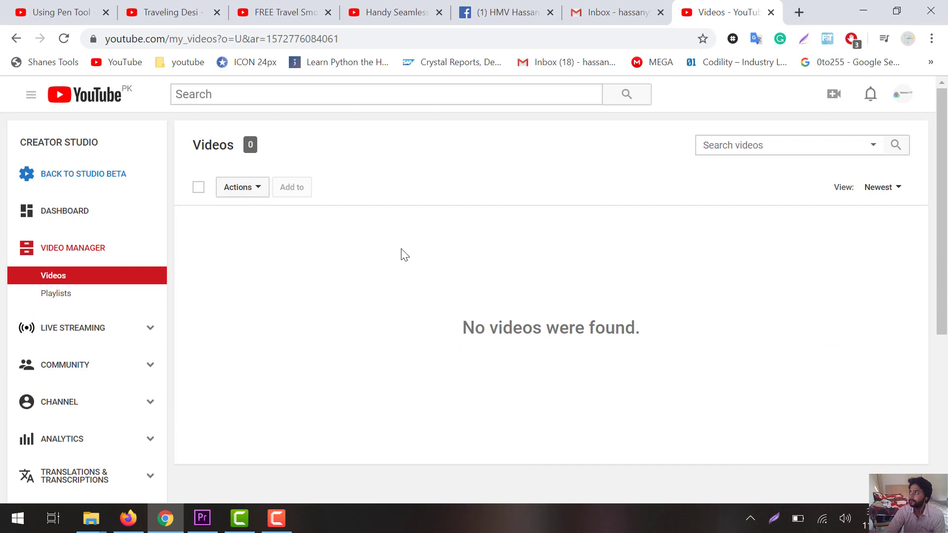
click(53, 295)
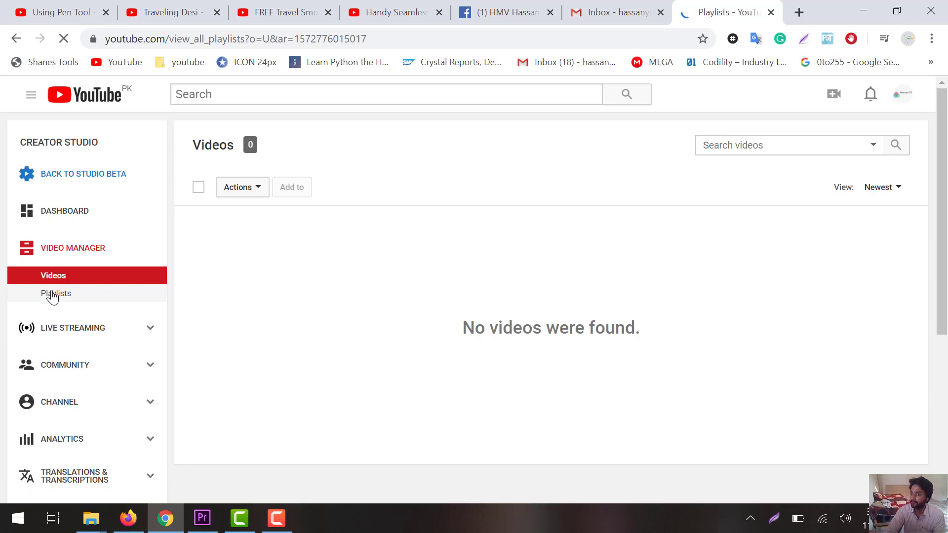
Step: Set the channel keywords to hsnyt in the channel's advanced settings and save the change
click(85, 408)
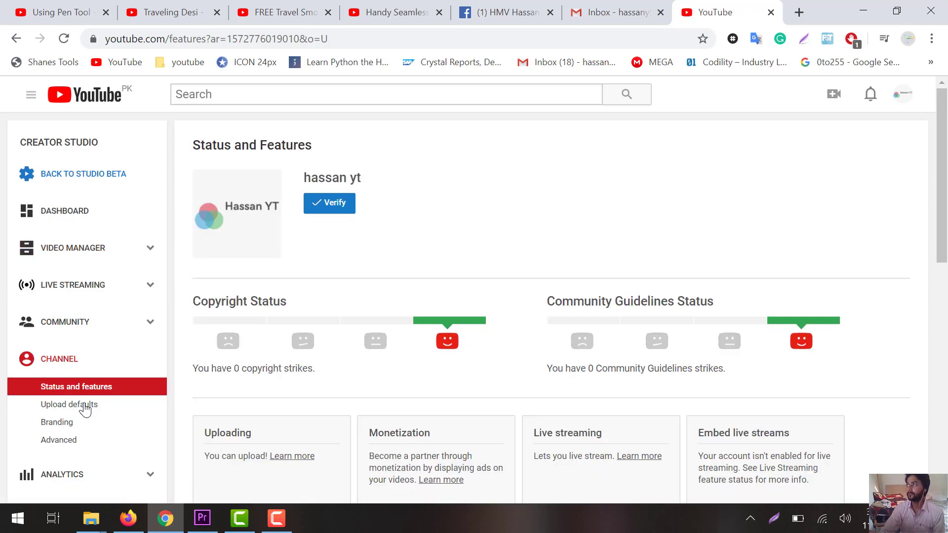
scroll(85, 408, down, 2)
click(73, 374)
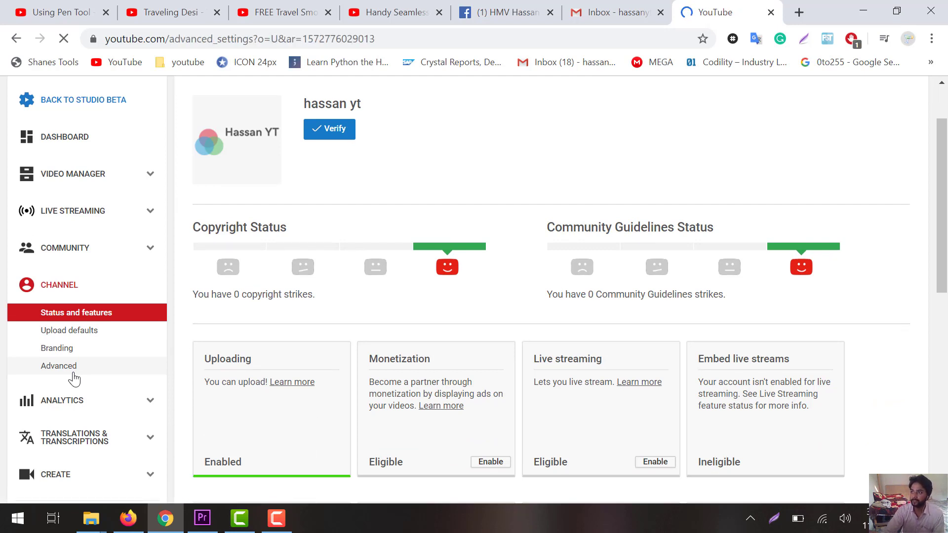
scroll(573, 335, down, 3)
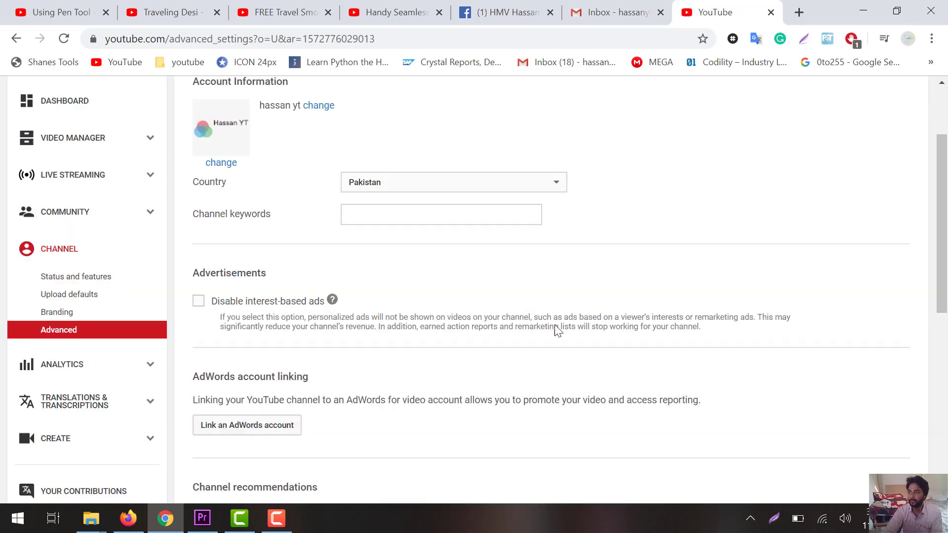
click(414, 180)
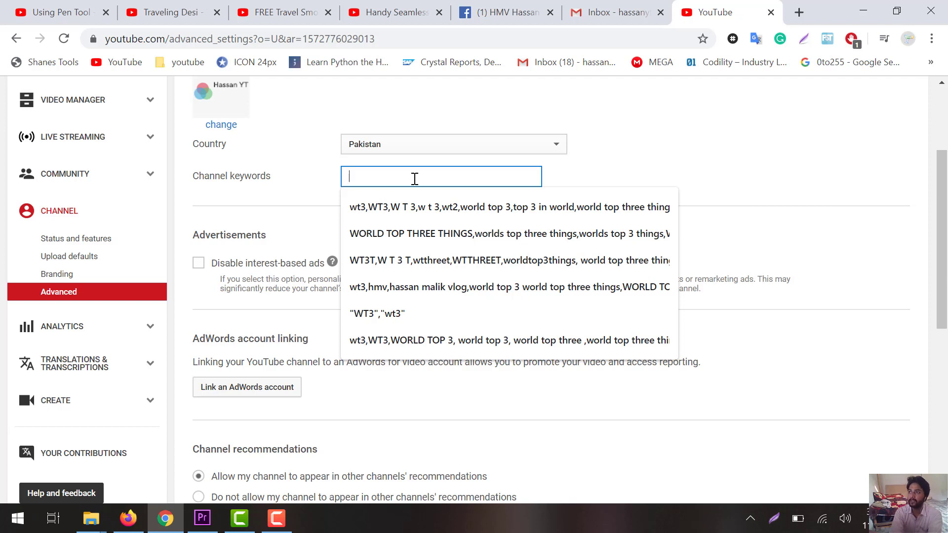
text(hsnyt)
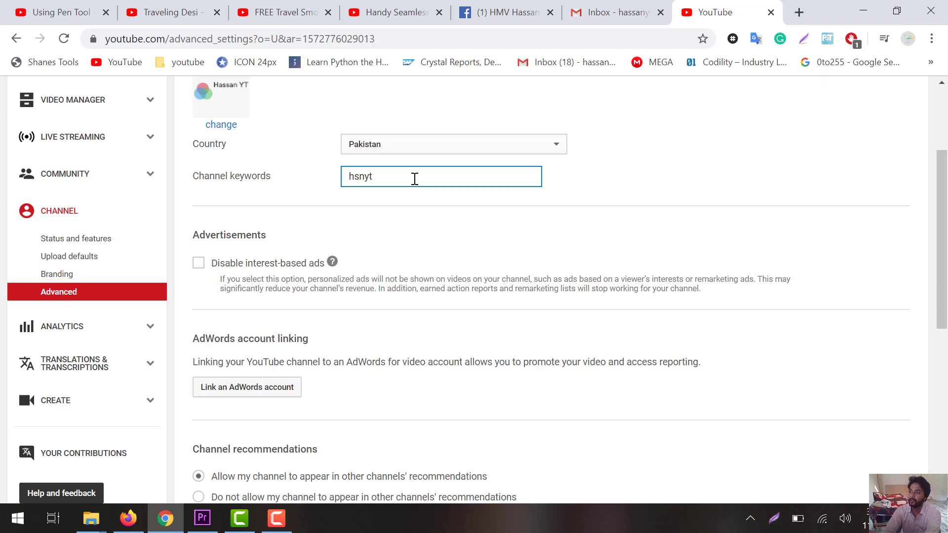
key(Return)
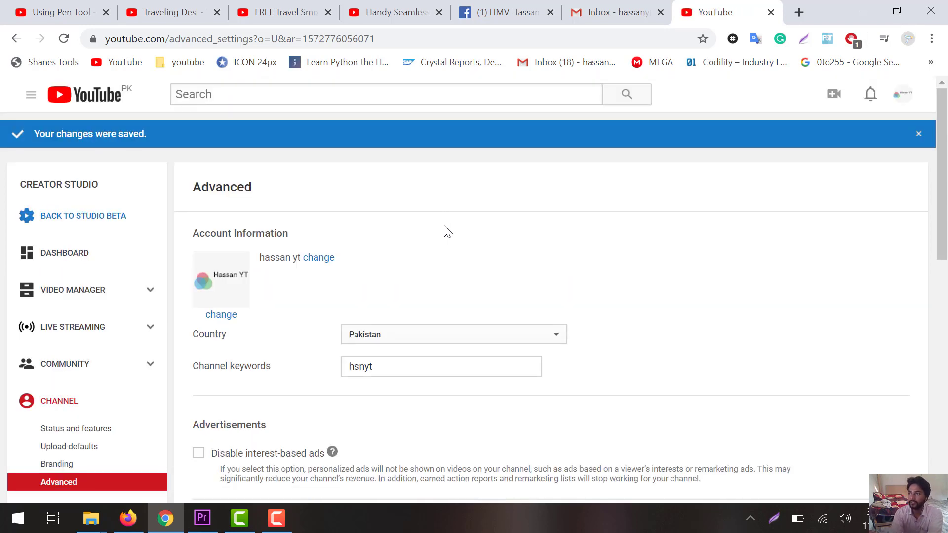
Step: Add hsnyyt and hsnyat to the channel keywords, separated by commas
scroll(446, 237, down, 3)
click(423, 211)
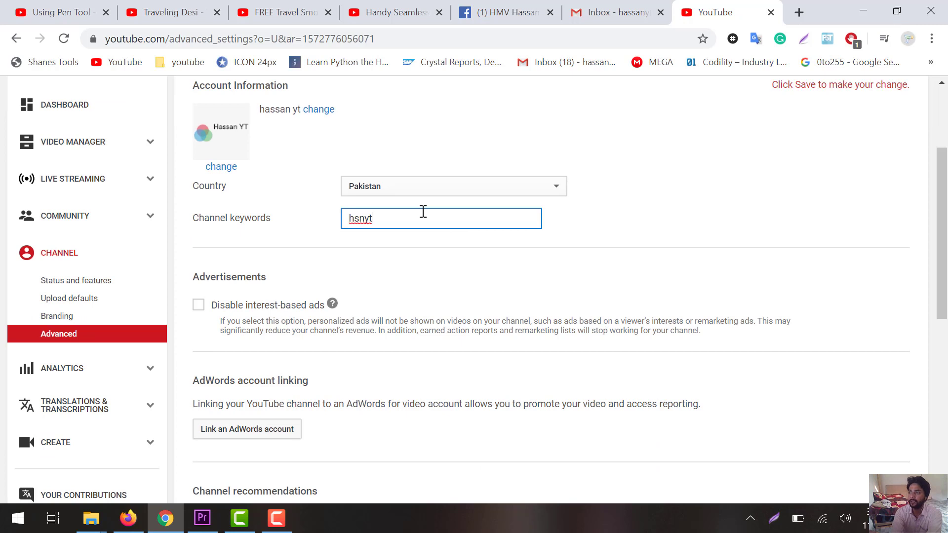
text(,hsnyyt,hsnyat)
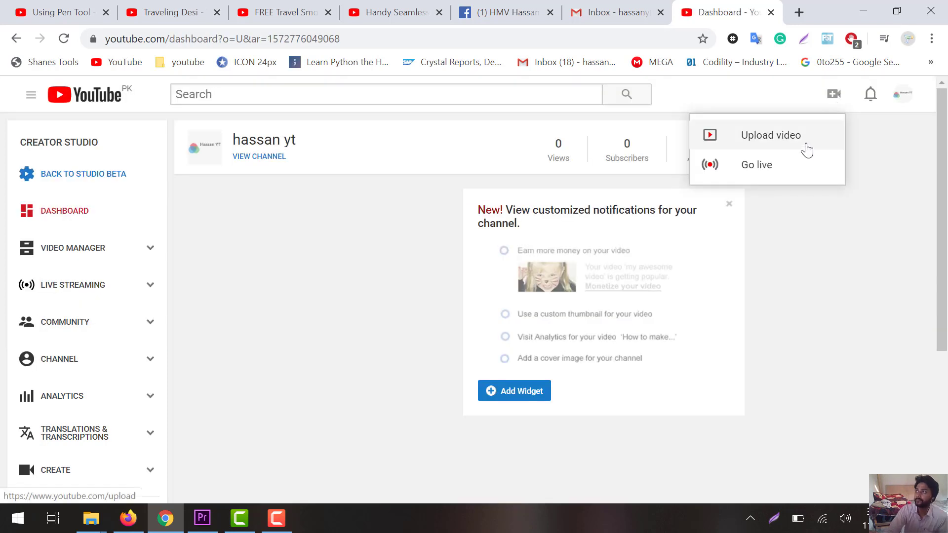
Step: Start a video upload and choose the Screen Recording file dated 10-26-2019 from the Desktop folder
click(806, 148)
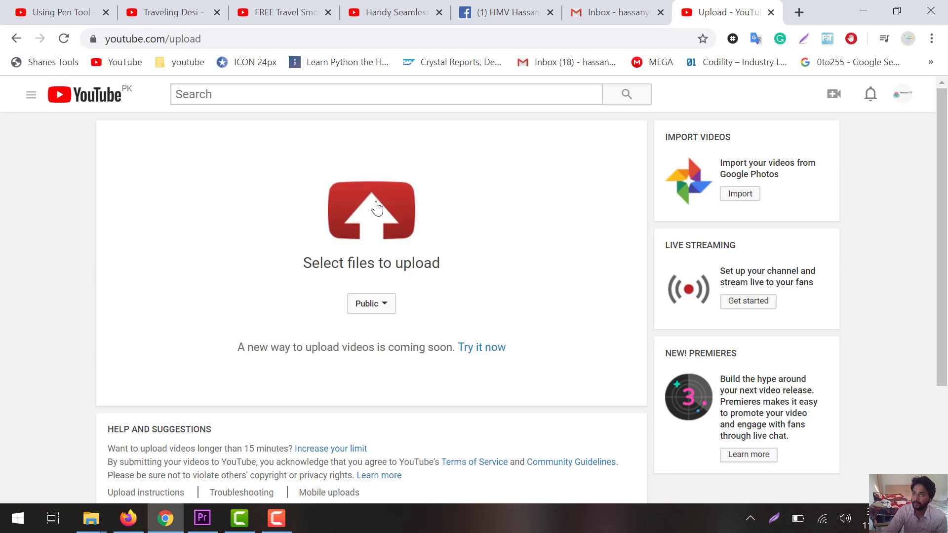
click(377, 207)
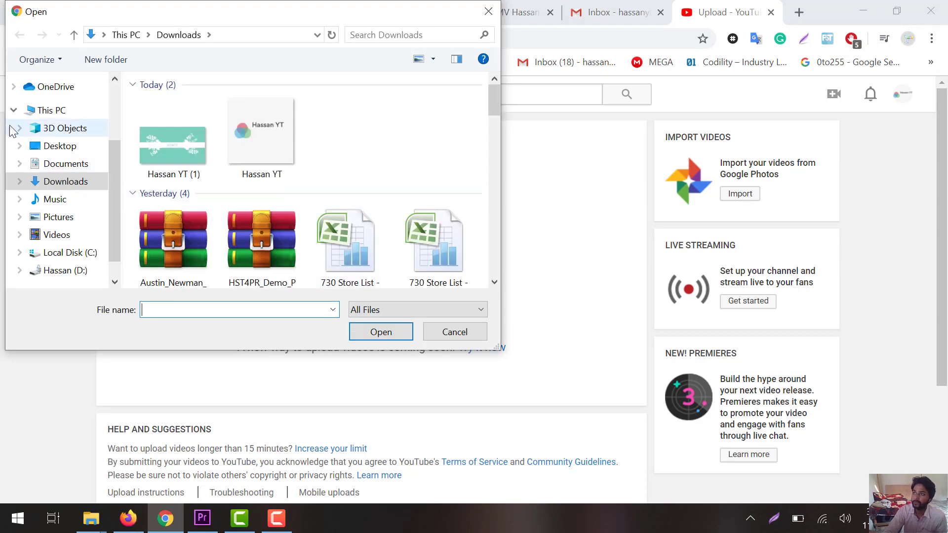
click(57, 146)
scroll(230, 217, down, 5)
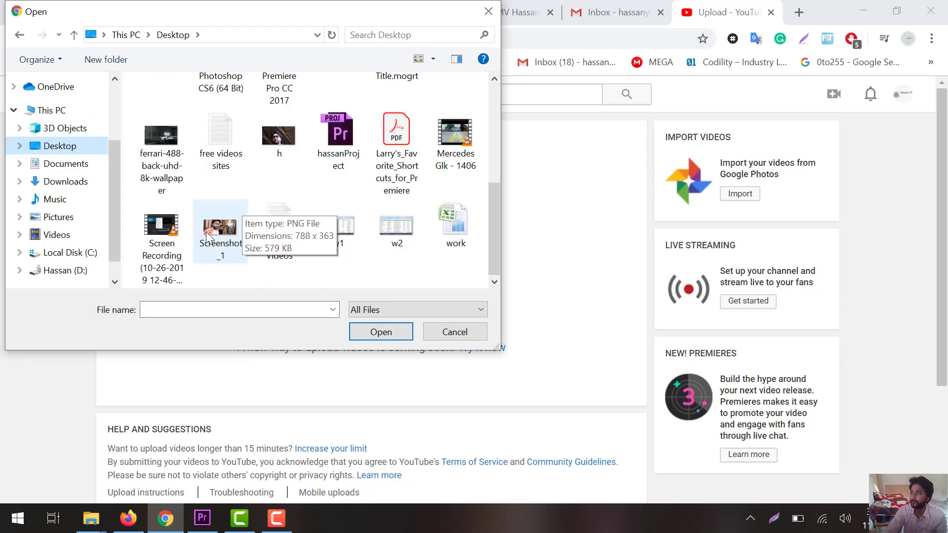
double_click(176, 234)
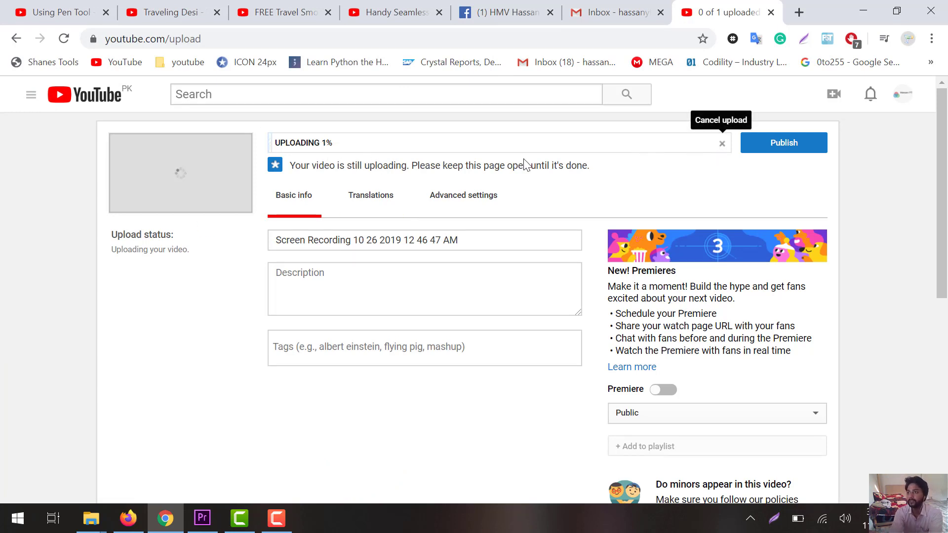
Step: Replace the uploading video's title with "test"
triple_click(463, 244)
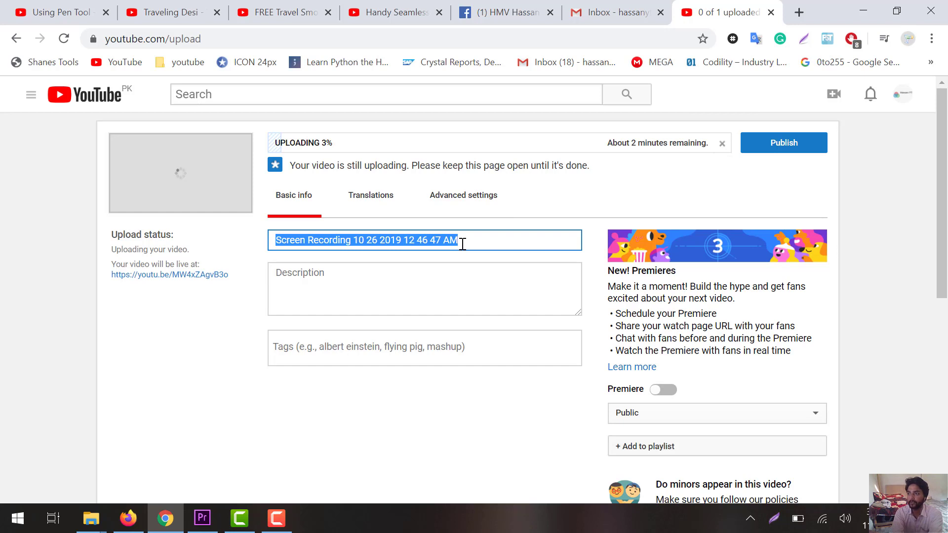
text(test)
key(Tab)
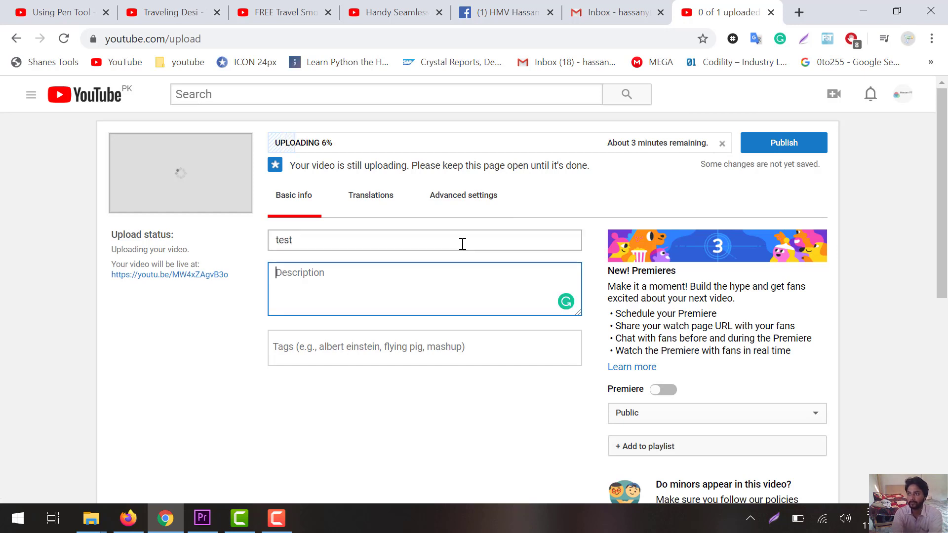
Step: Enter a two-line video description with the creator's name followed by "please subscribe this channel"
text(hello)
key(BackSpace)
key(BackSpace)
key(BackSpace)
key(BackSpace)
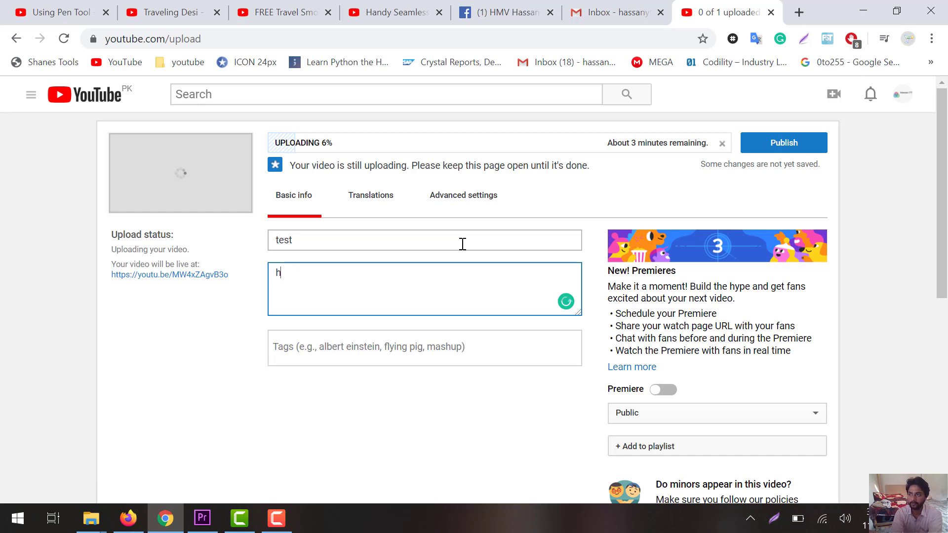
text(mv hassan)
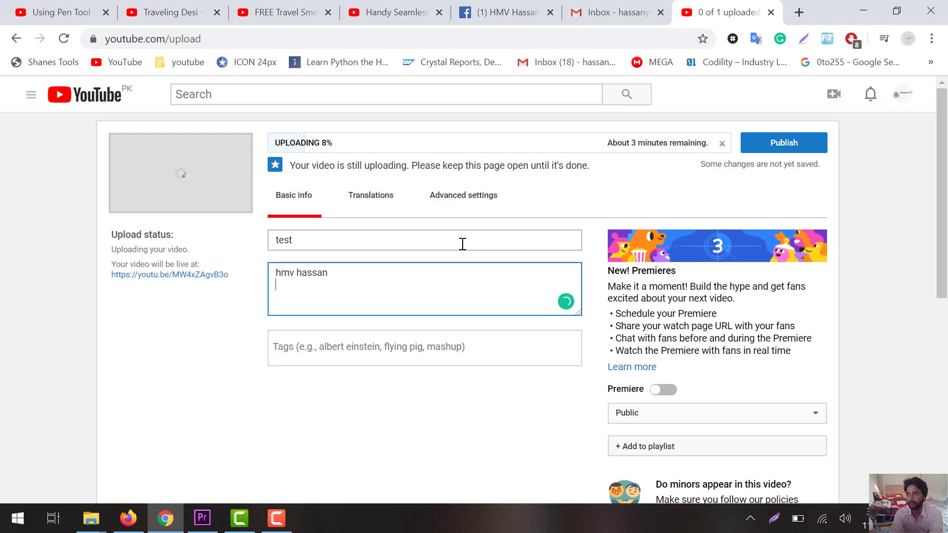
key(Return)
text(please subscribe this channel)
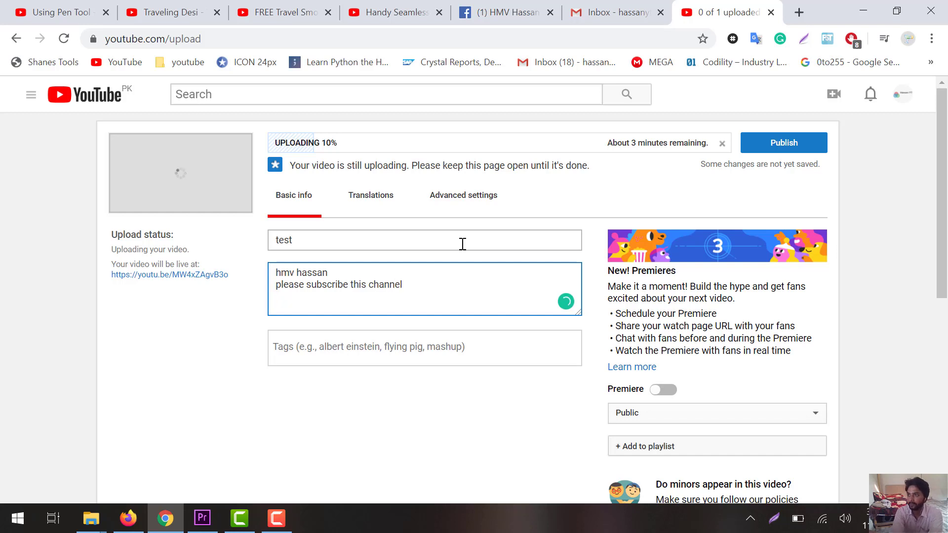
Step: Add three video tags: test, hmv and the creator's first name
click(415, 360)
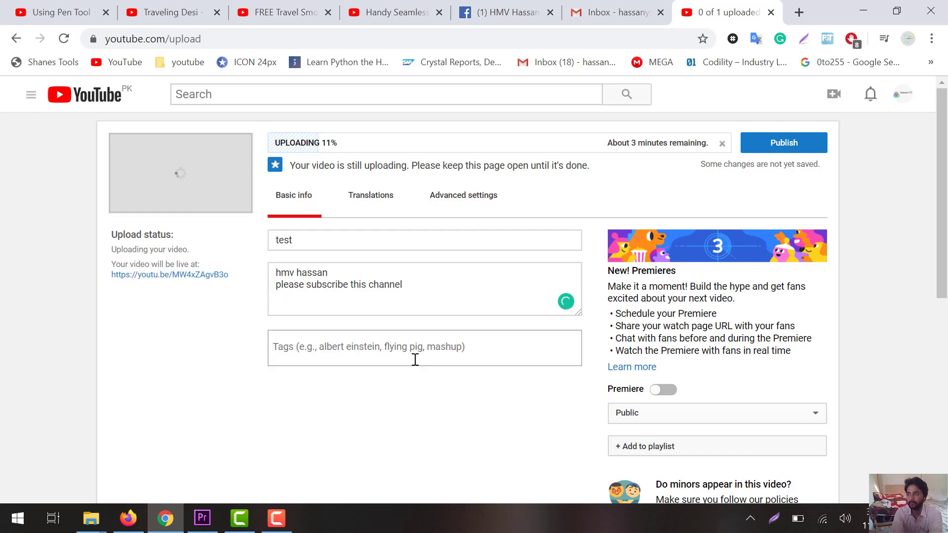
text(test)
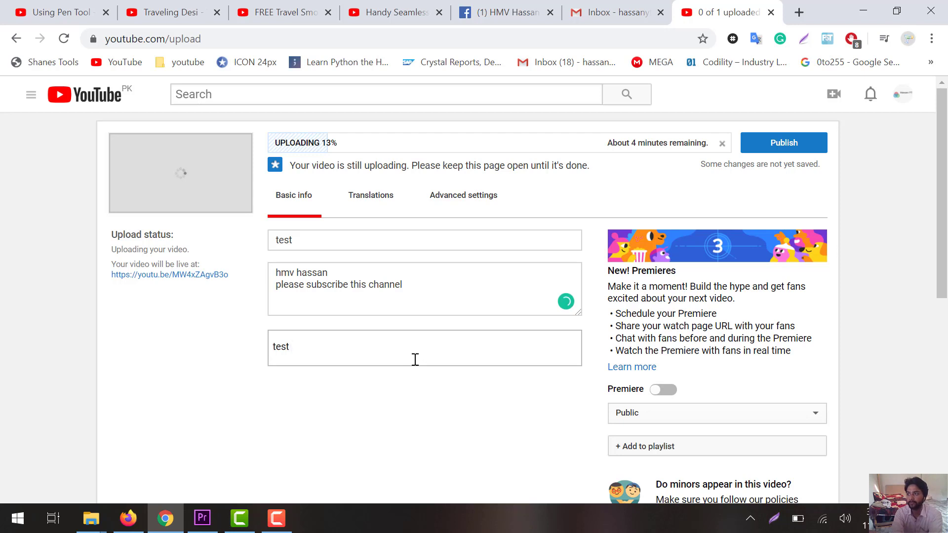
key(Return)
text(hmv)
key(Return)
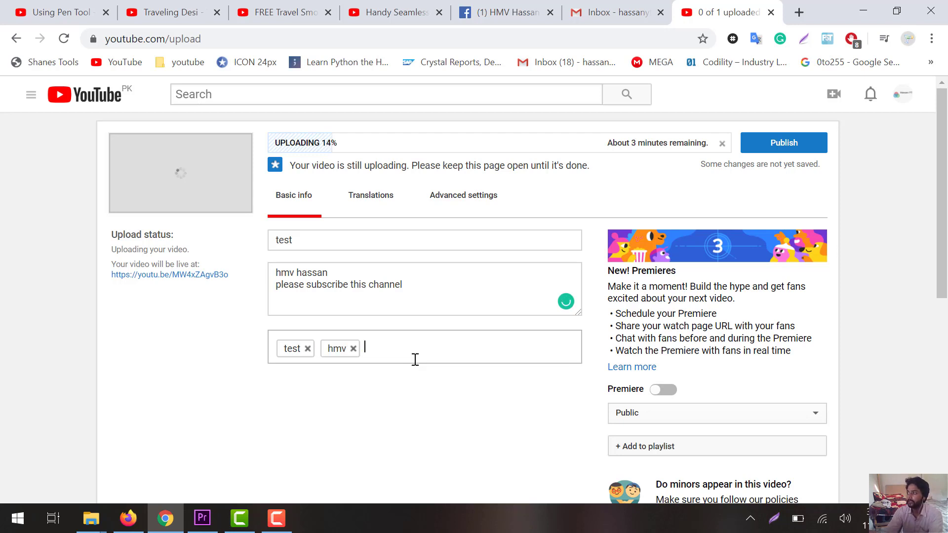
text(hassan)
key(Return)
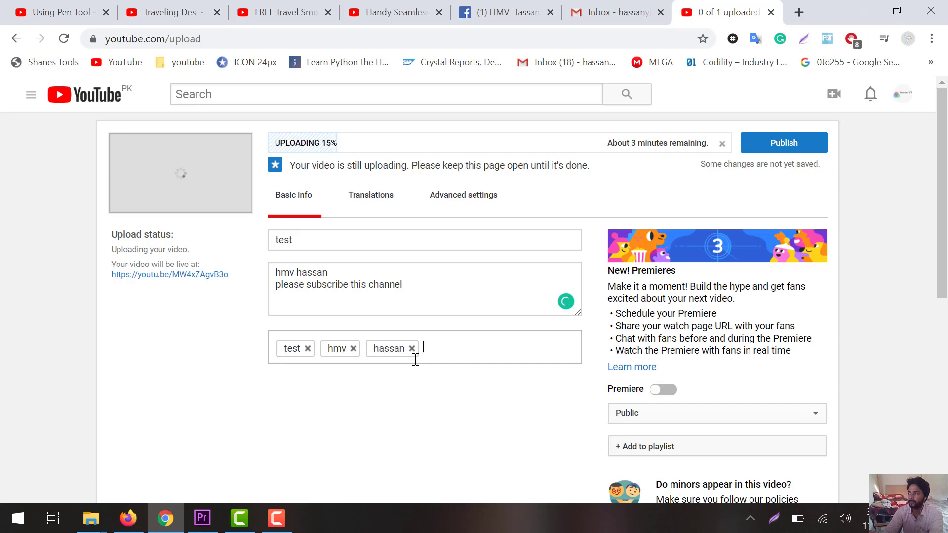
click(459, 451)
Step: Create a new public playlist named "test" and add the uploading video to it
scroll(474, 451, down, 1)
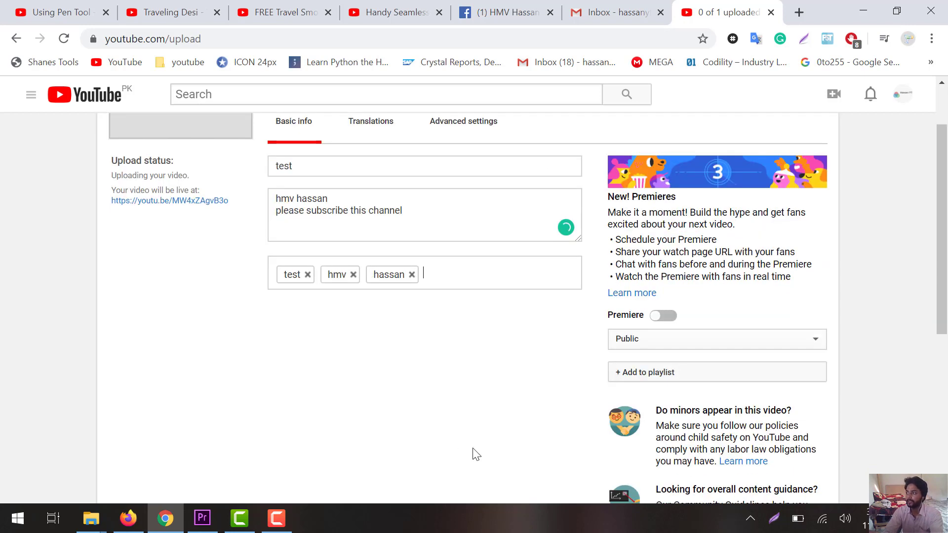
click(698, 380)
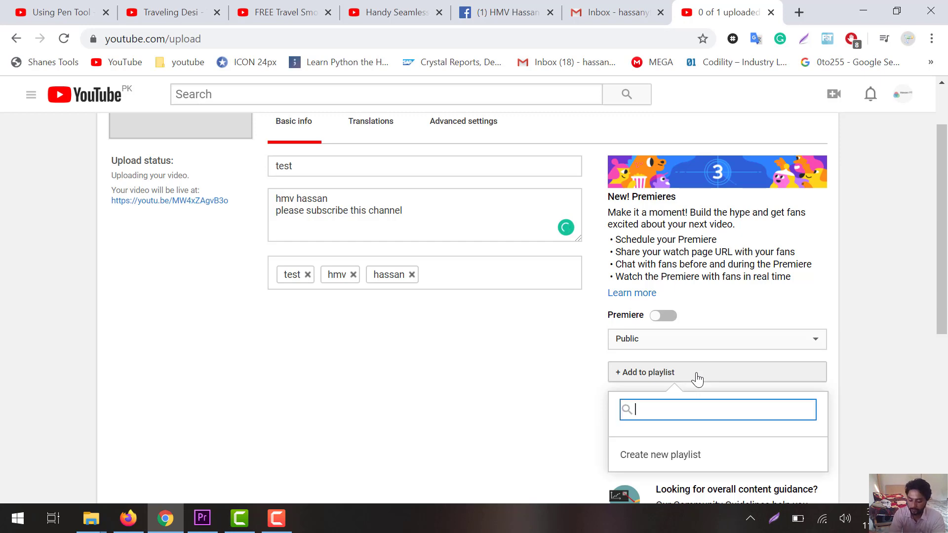
click(691, 454)
scroll(679, 463, down, 3)
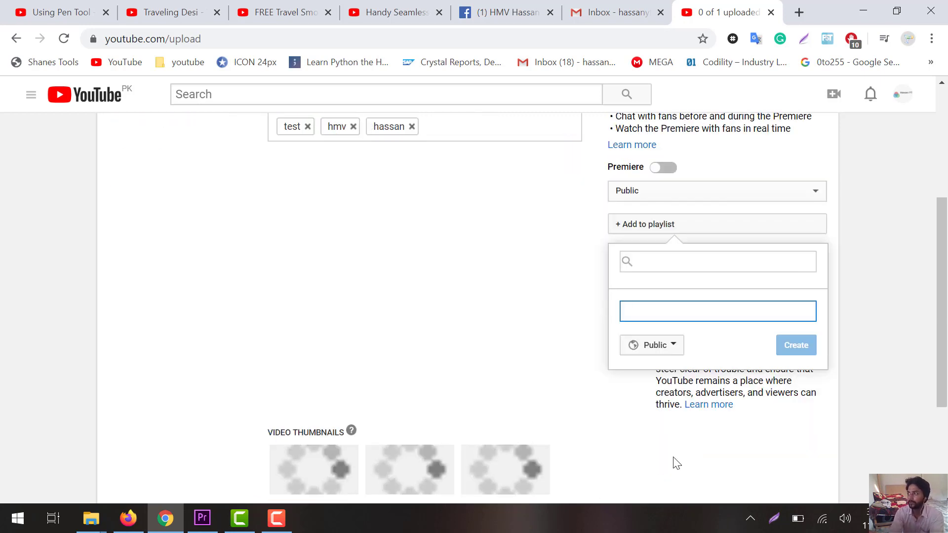
text(tes)
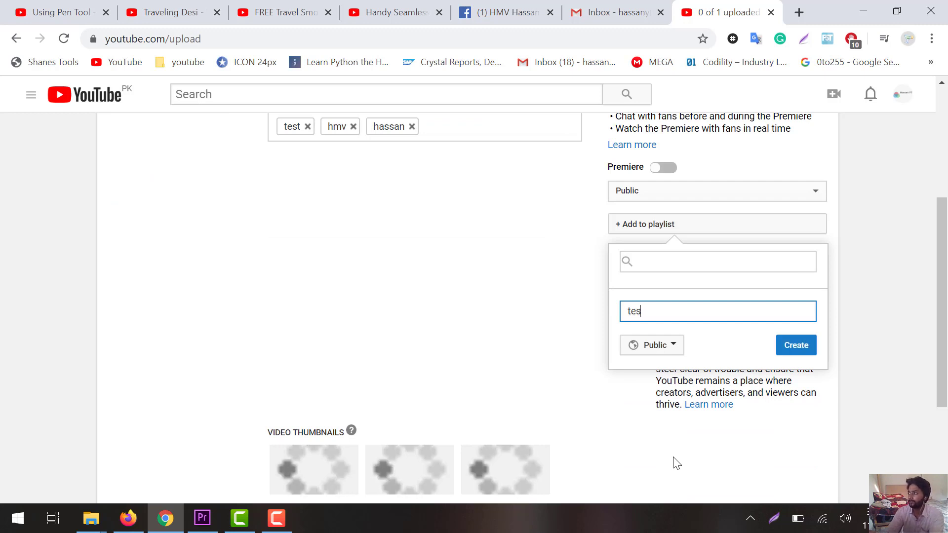
text(t)
key(BackSpace)
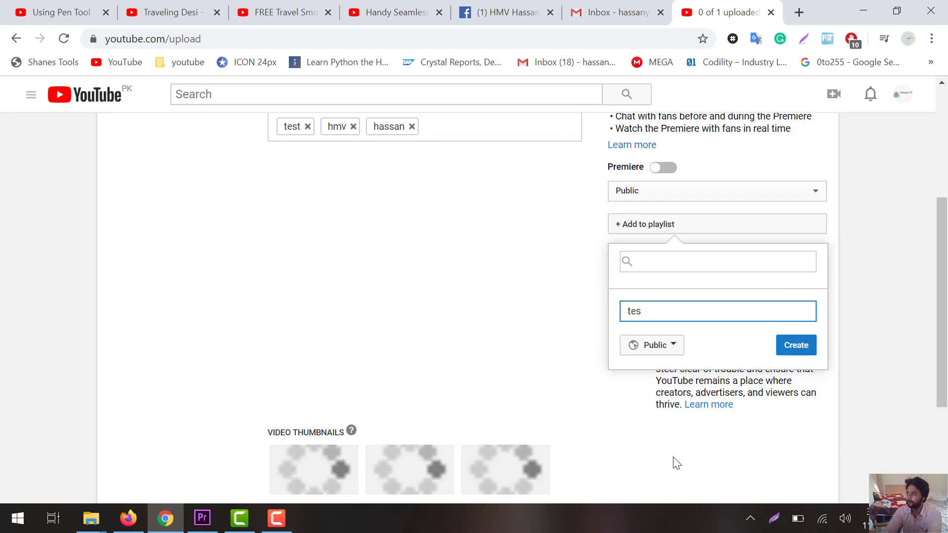
text(t)
click(807, 347)
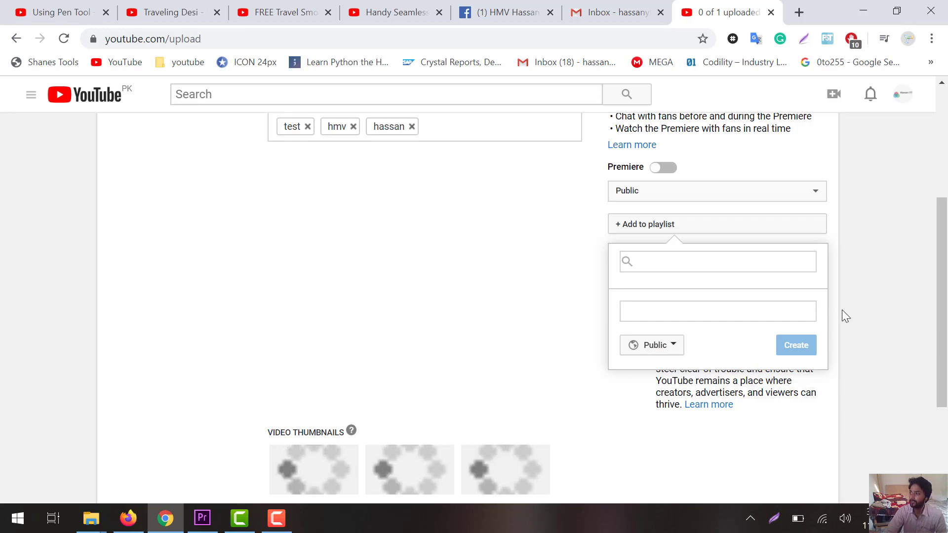
click(873, 333)
Step: Set the video's category to Entertainment in its advanced settings
scroll(835, 326, down, 3)
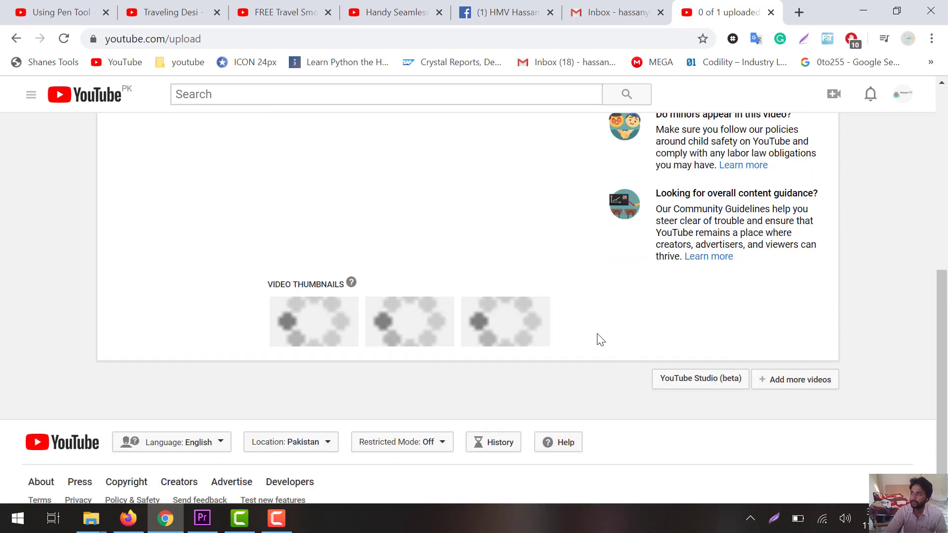
scroll(599, 336, up, 7)
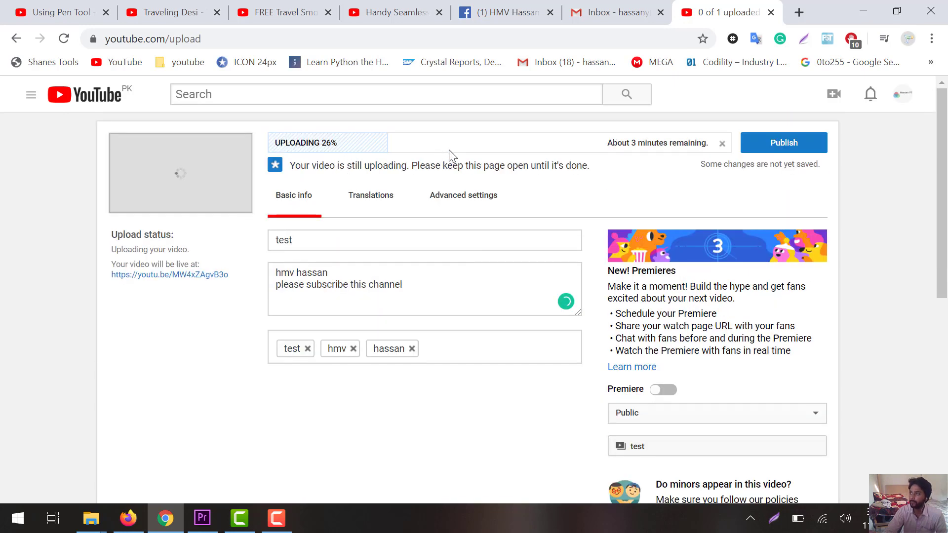
click(478, 196)
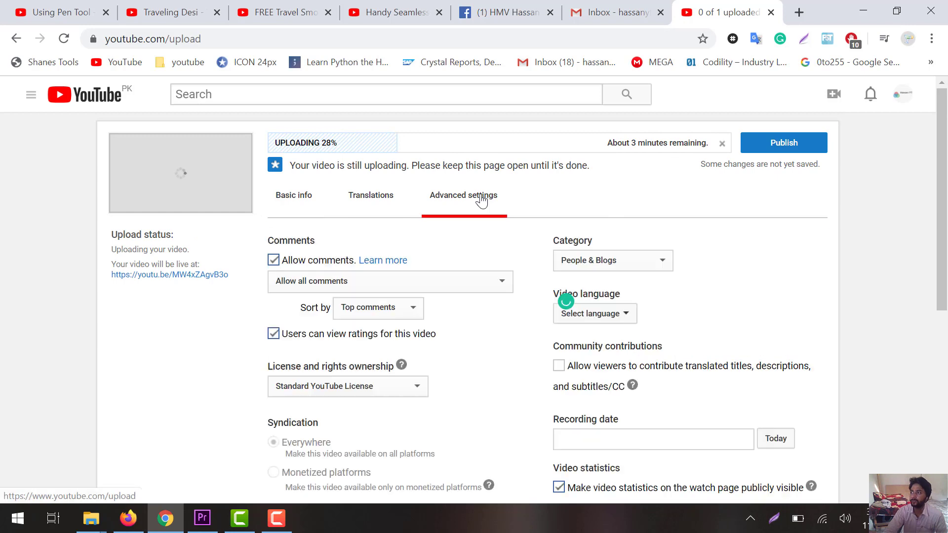
click(640, 266)
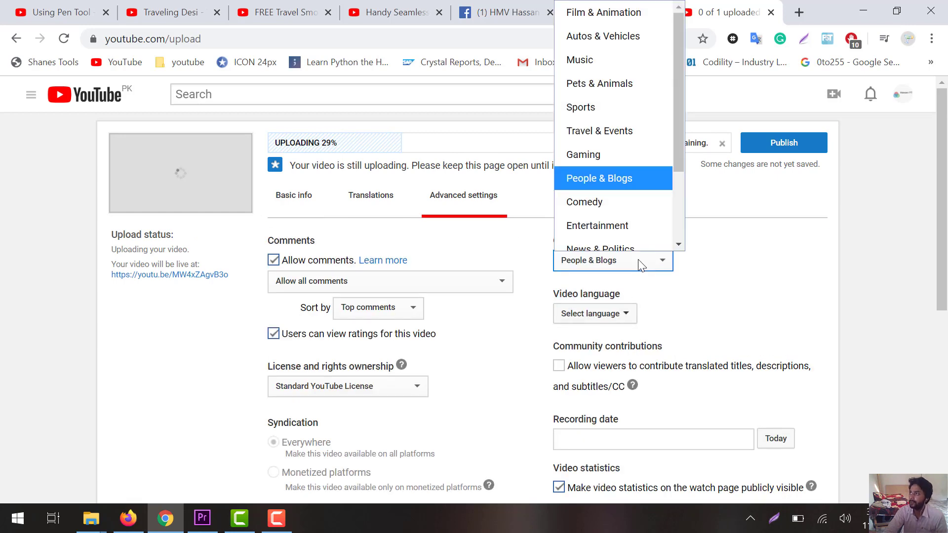
click(624, 217)
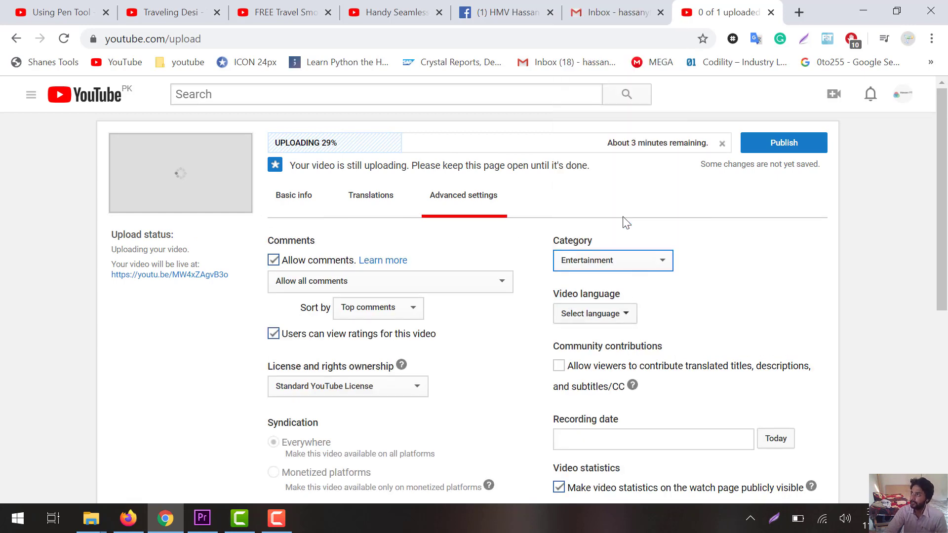
click(657, 268)
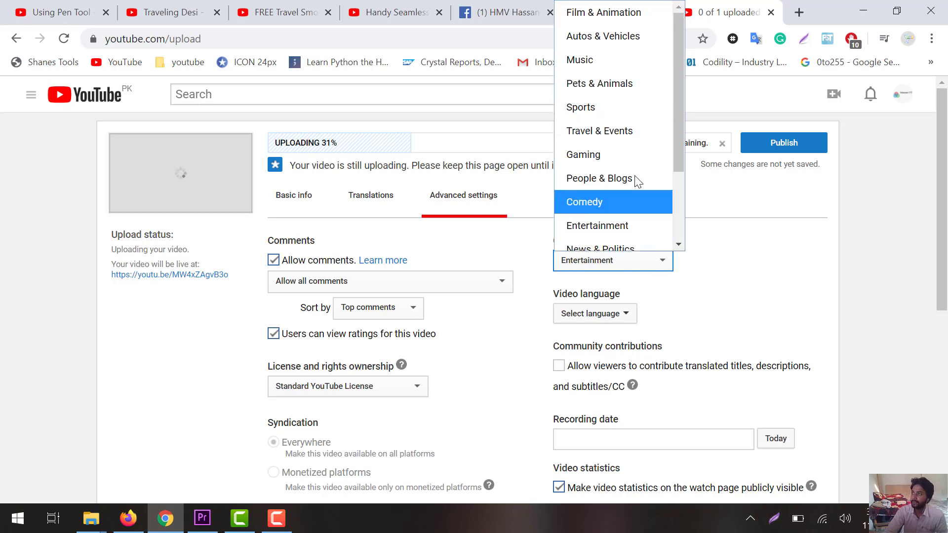
click(766, 257)
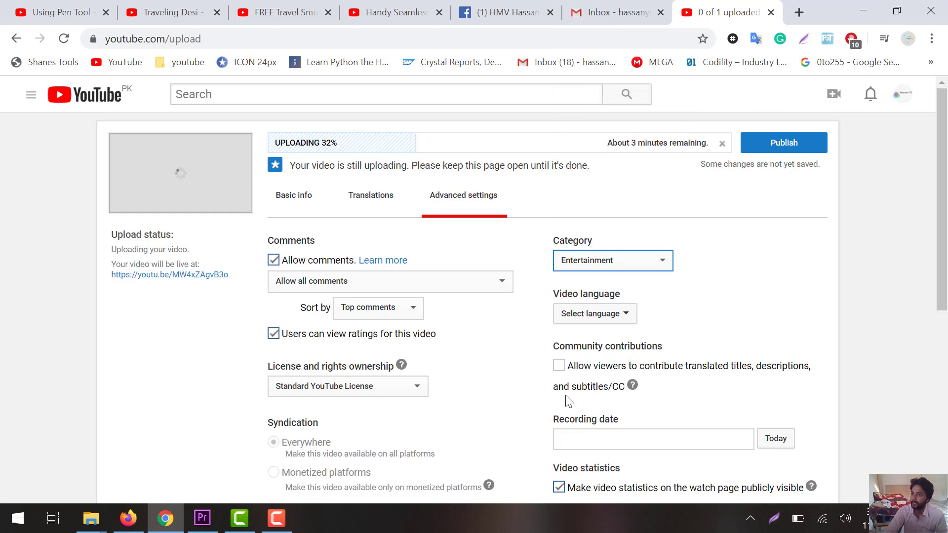
Step: Review the video's basic info, playlist assignment and the suggested video thumbnails
click(292, 199)
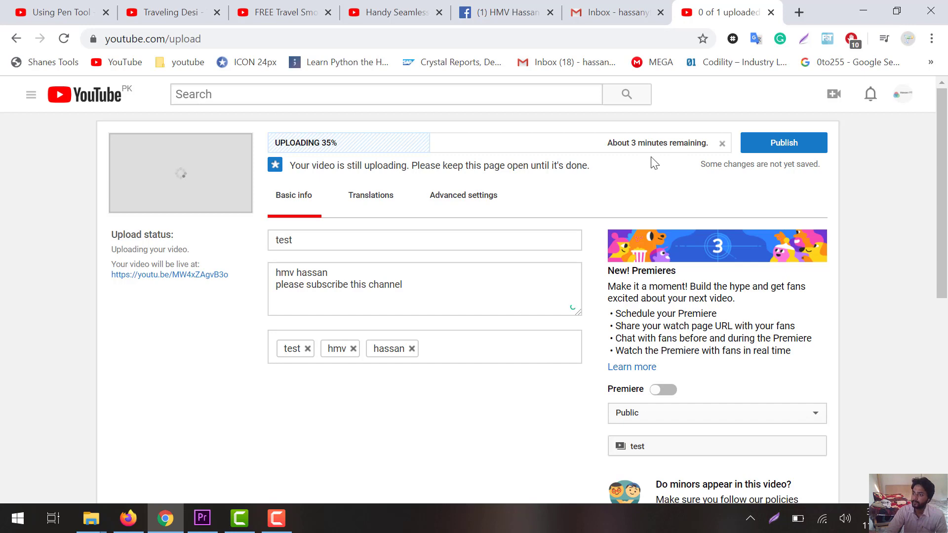
scroll(890, 272, down, 5)
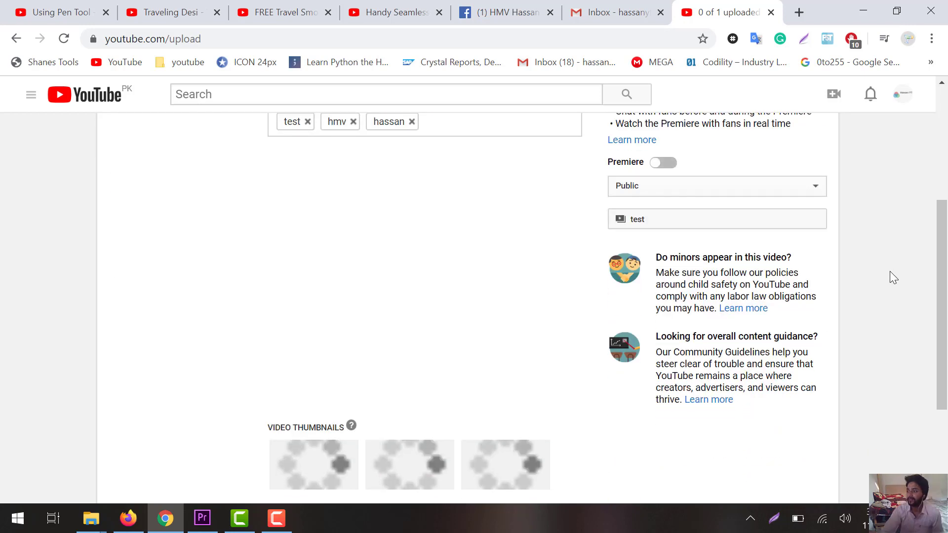
scroll(891, 272, down, 3)
scroll(890, 272, up, 8)
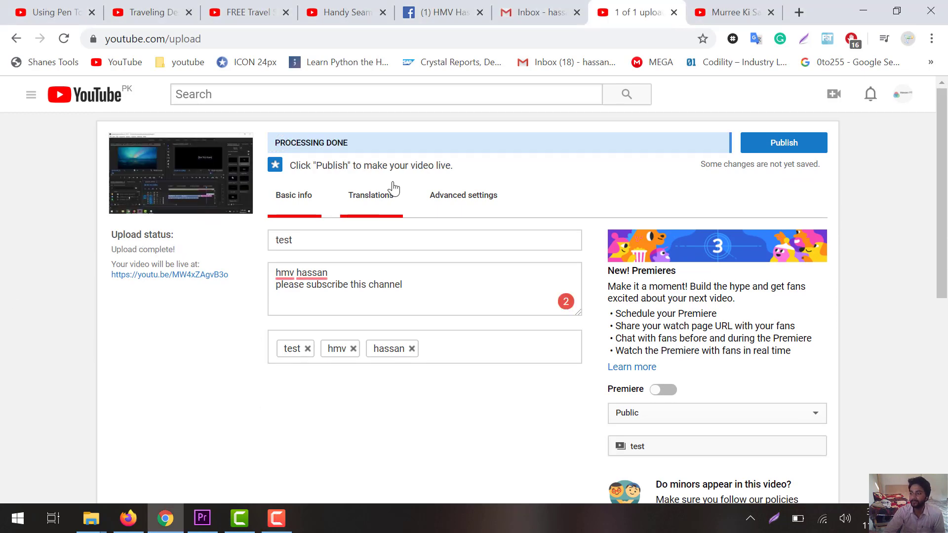
scroll(489, 296, down, 7)
scroll(489, 303, up, 8)
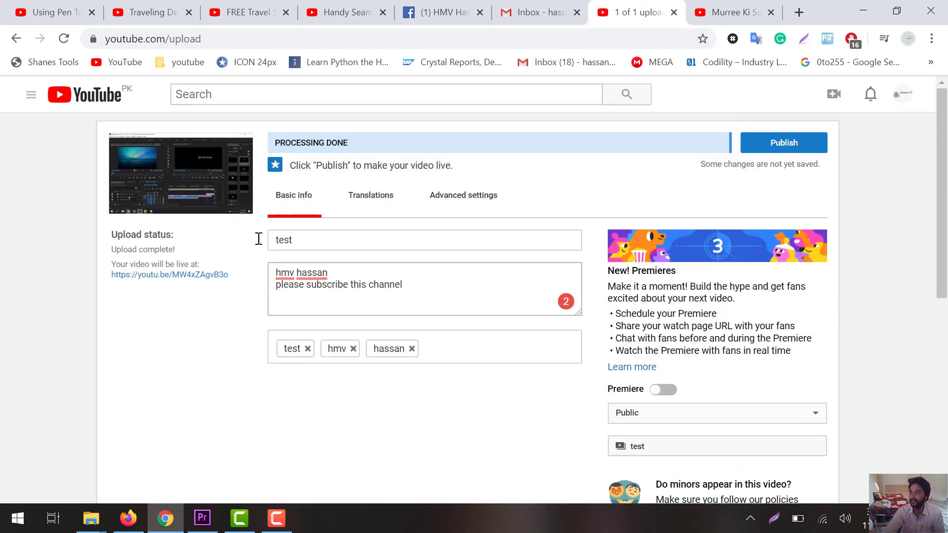
scroll(269, 444, down, 4)
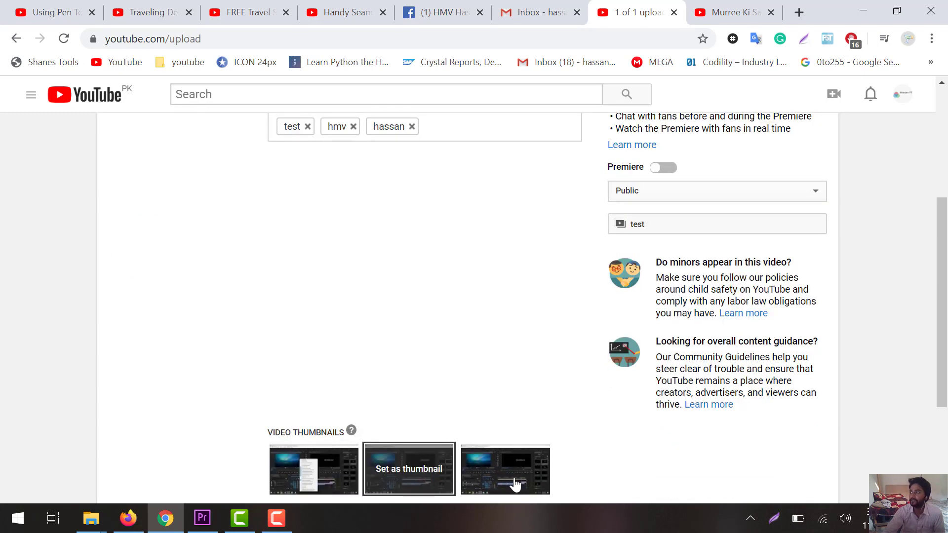
scroll(601, 479, up, 5)
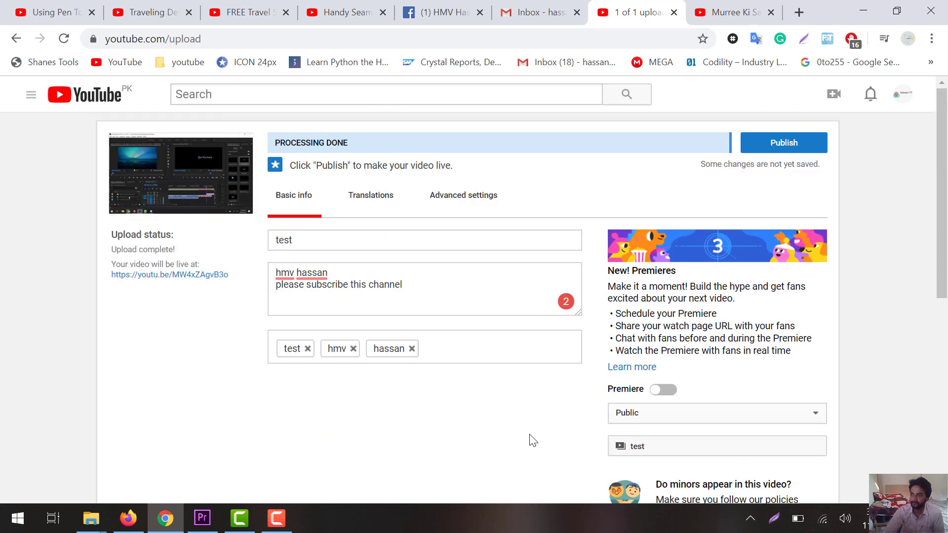
Step: Publish the test video and open its watch page
click(795, 143)
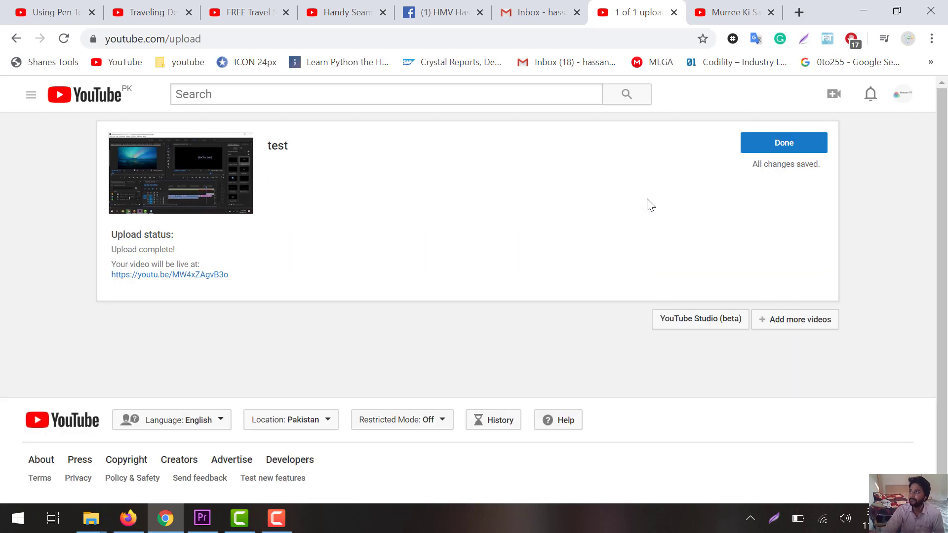
click(280, 147)
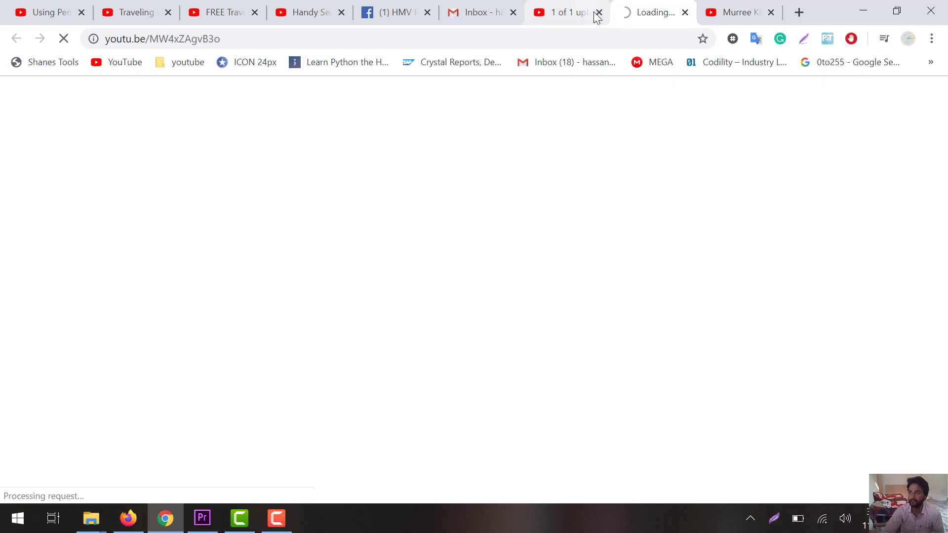
Step: Select the published video's share link on the upload page, and close that page
click(567, 9)
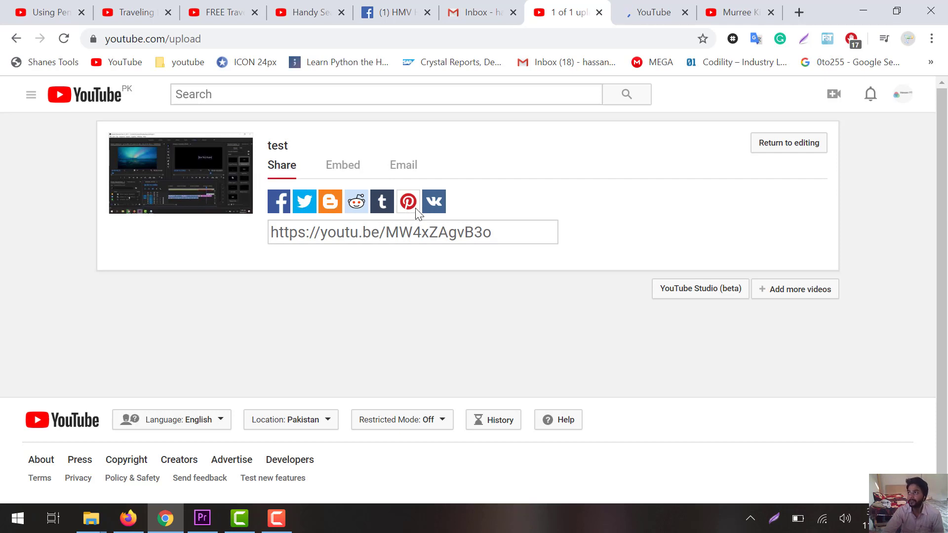
click(441, 233)
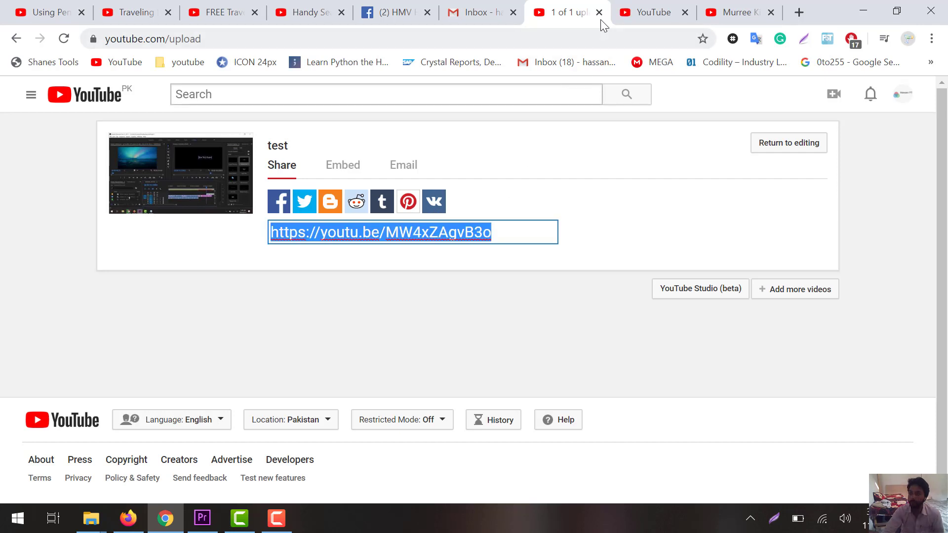
key(ctrl+w)
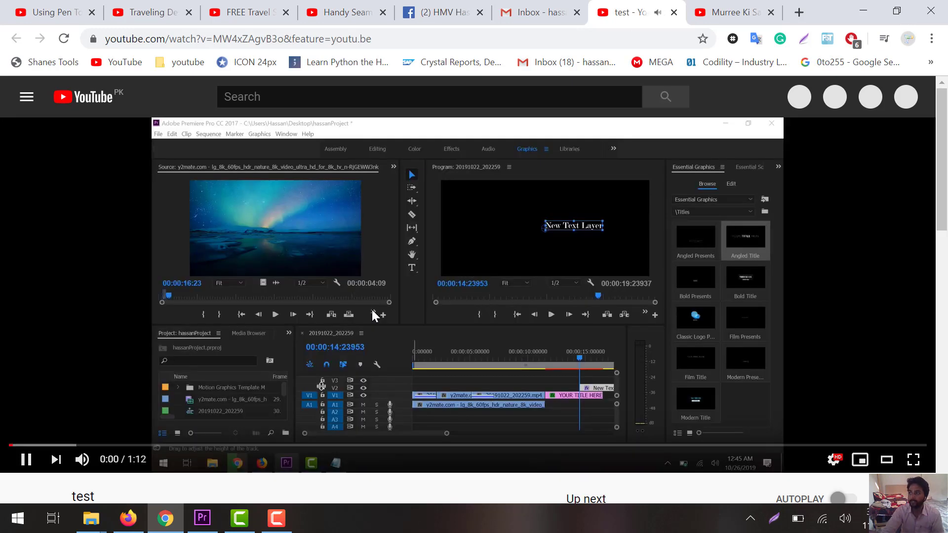
Step: Pause the test video and post the public comment "Subscribe this channel" under it
click(512, 296)
scroll(511, 296, down, 3)
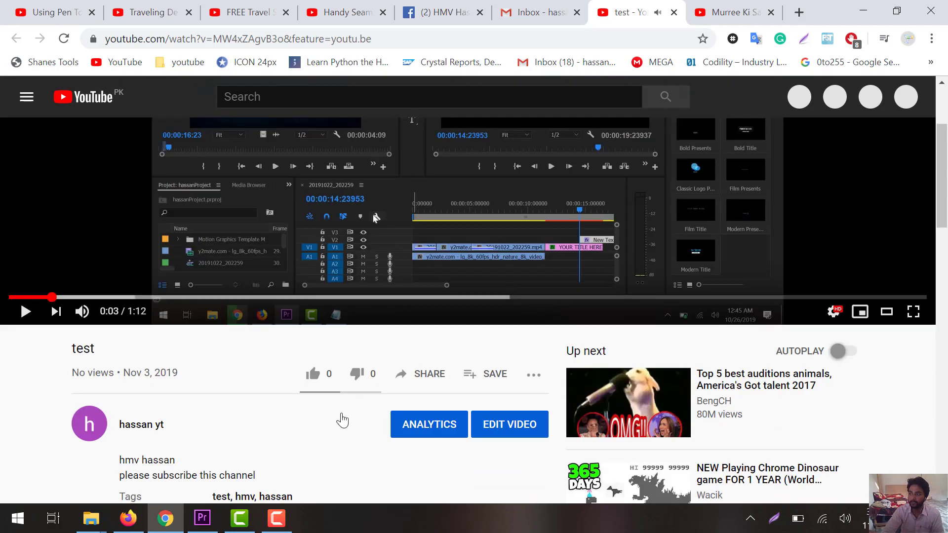
scroll(339, 416, down, 2)
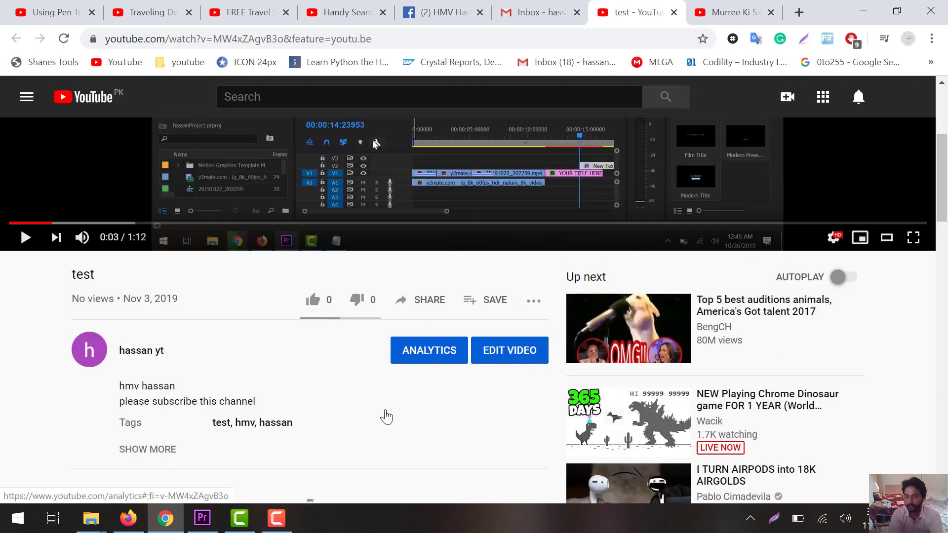
scroll(386, 417, down, 6)
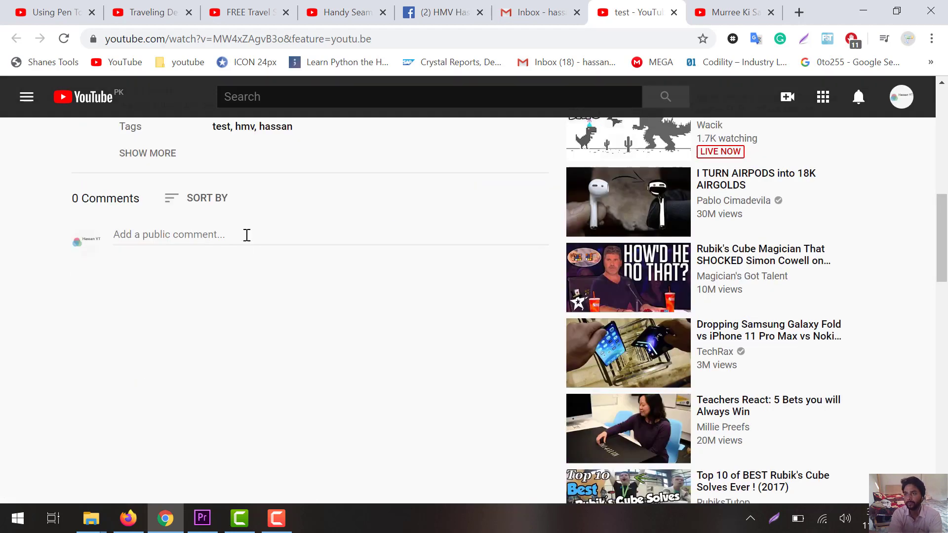
click(247, 235)
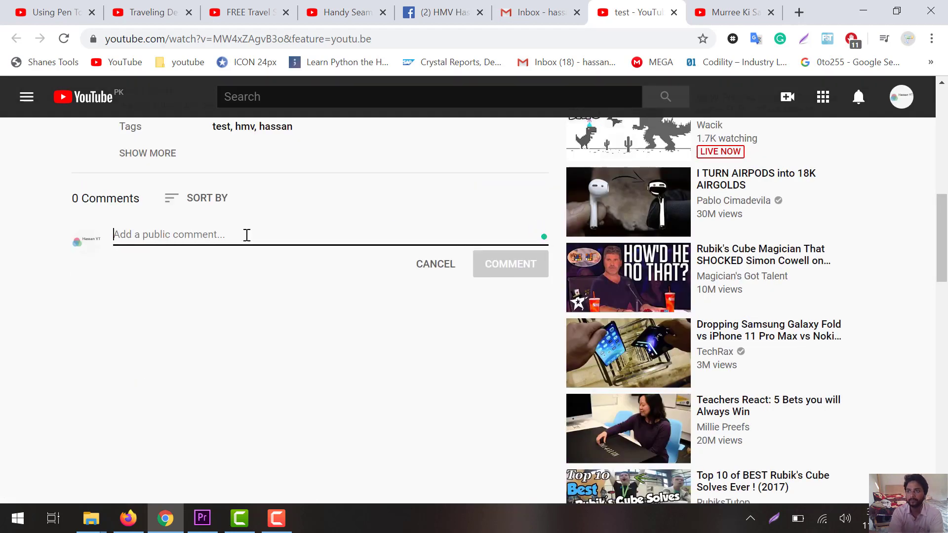
text(Subsice)
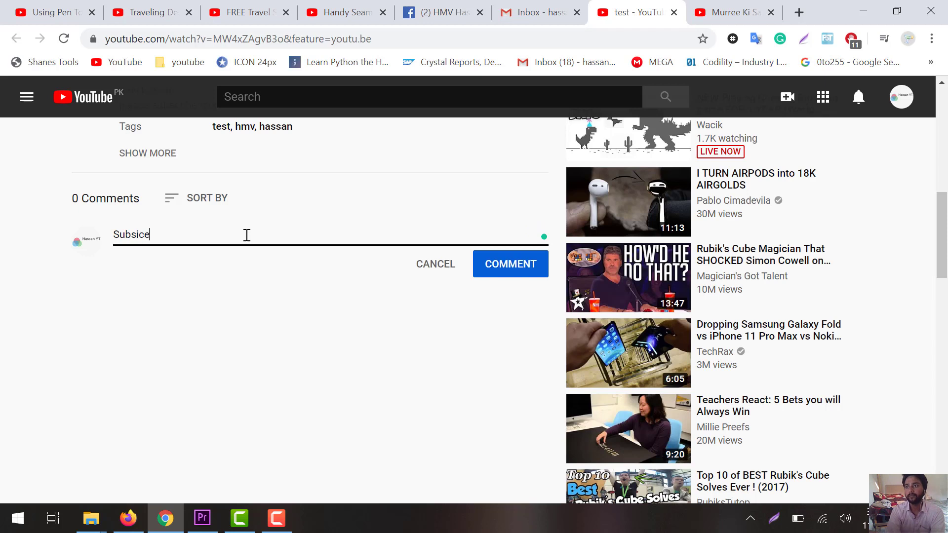
key(BackSpace)
key(BackSpace)
key(BackSpace)
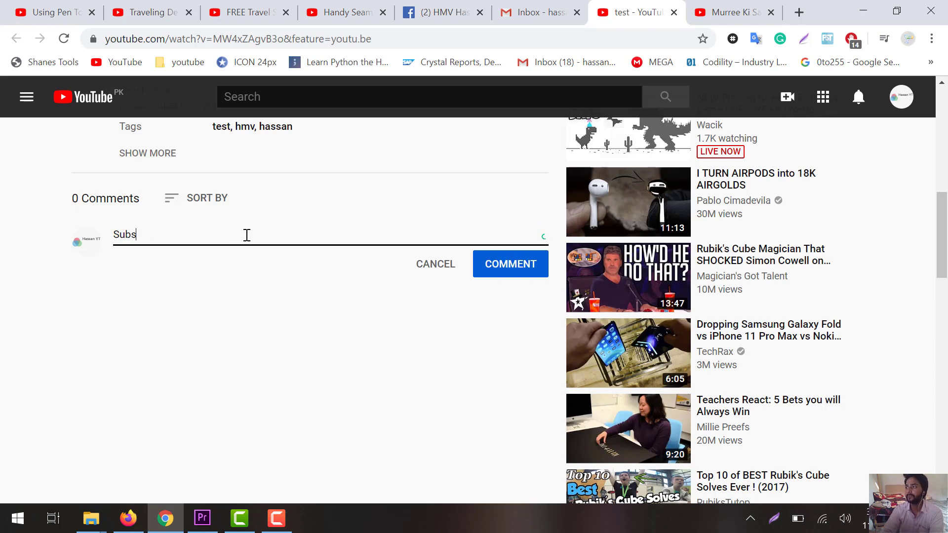
text(cribe this channel)
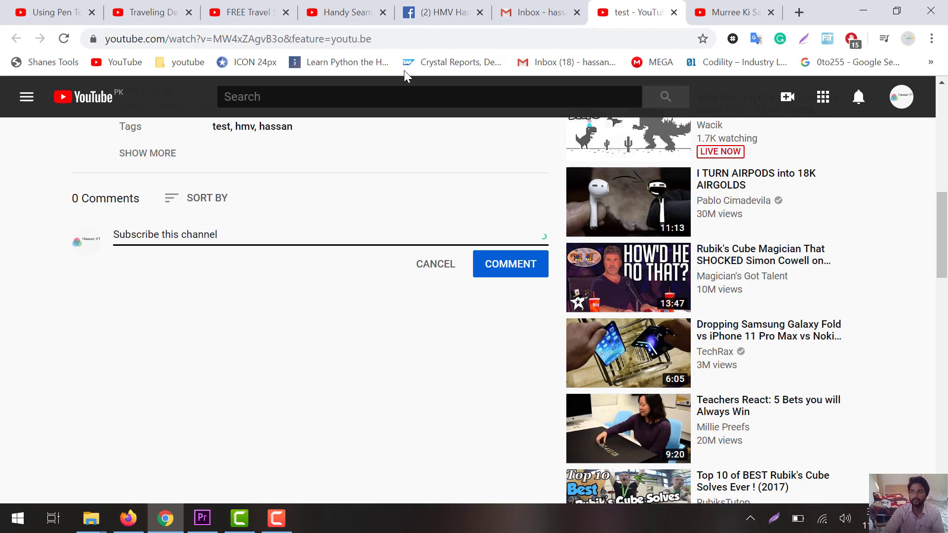
click(510, 273)
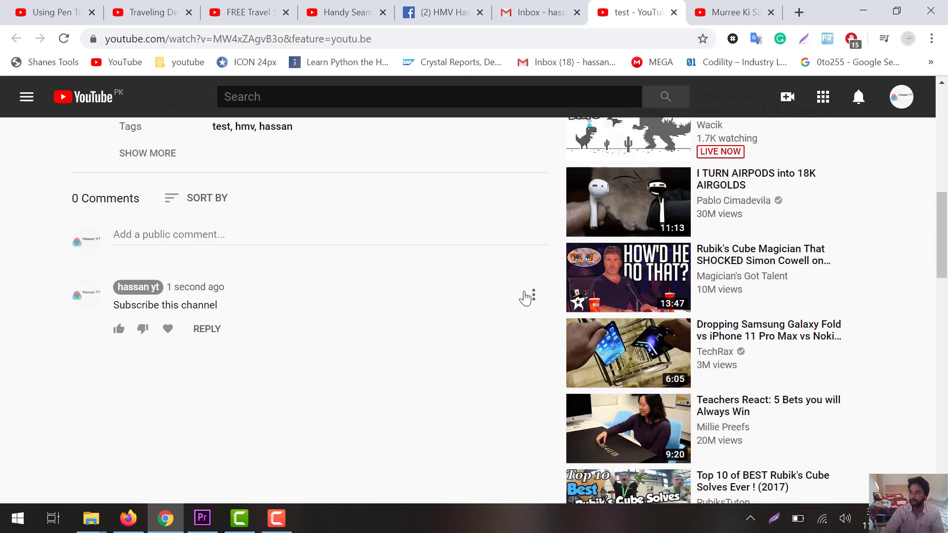
Step: Pin the "Subscribe this channel" comment on the test video
click(533, 295)
click(537, 335)
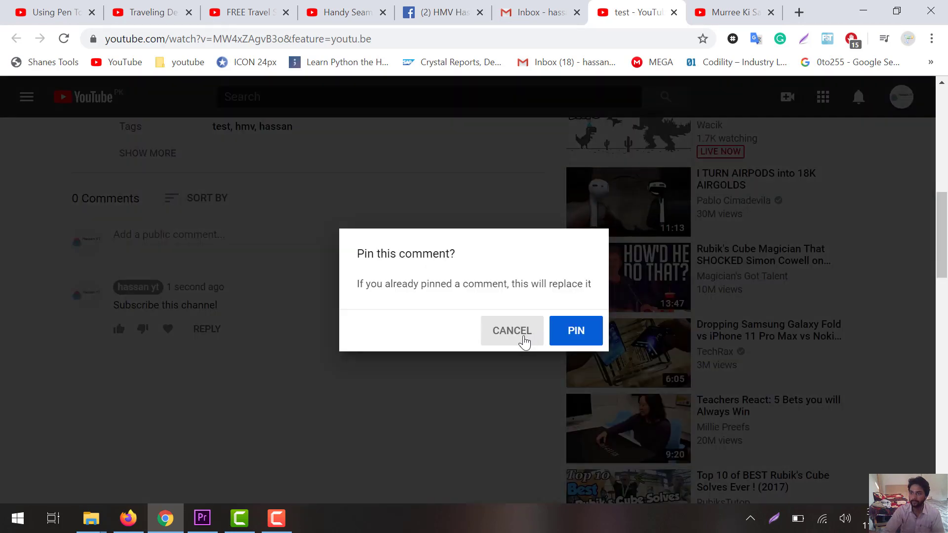
click(573, 331)
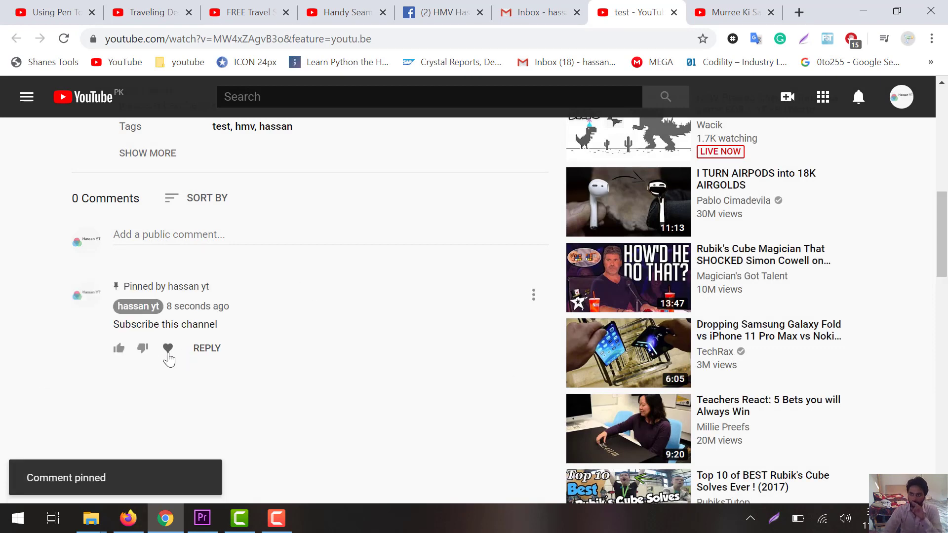
Step: Open the test video for editing from its watch page
scroll(321, 489, up, 8)
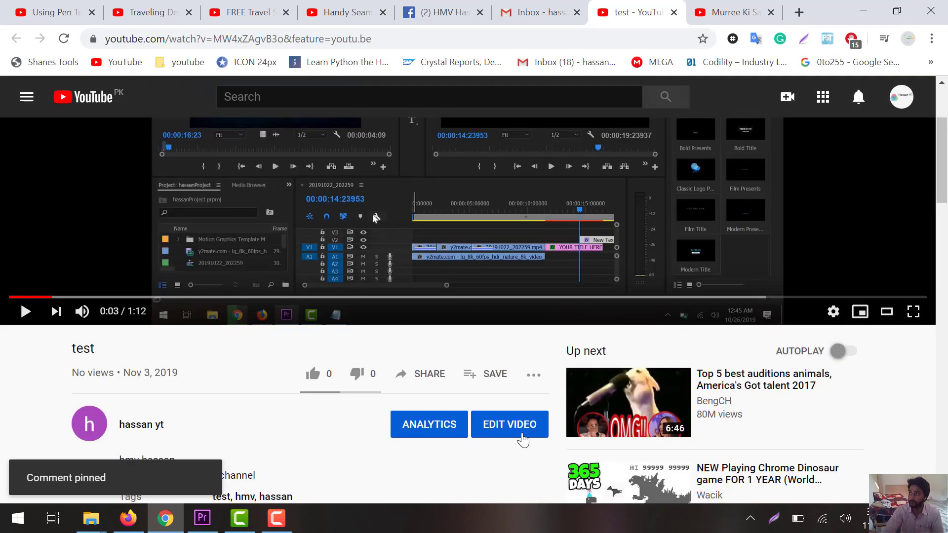
click(522, 438)
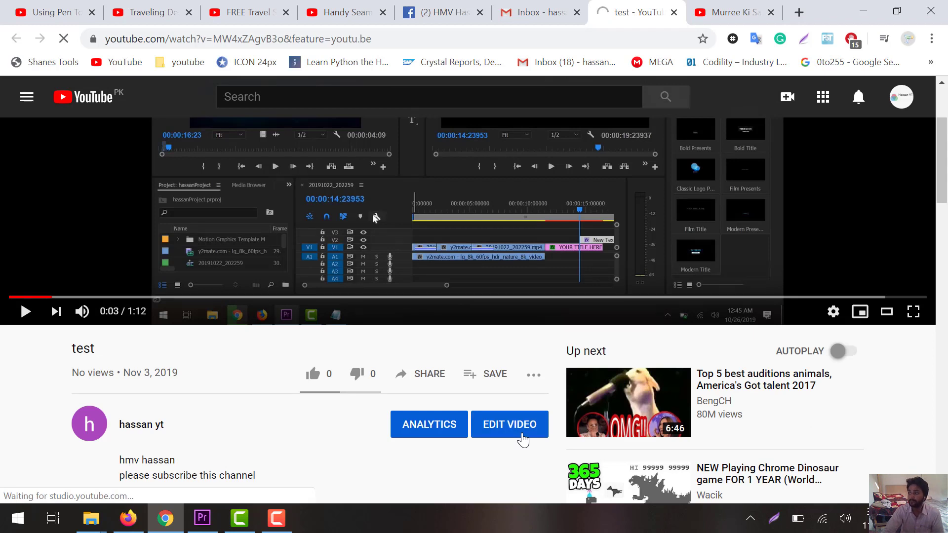